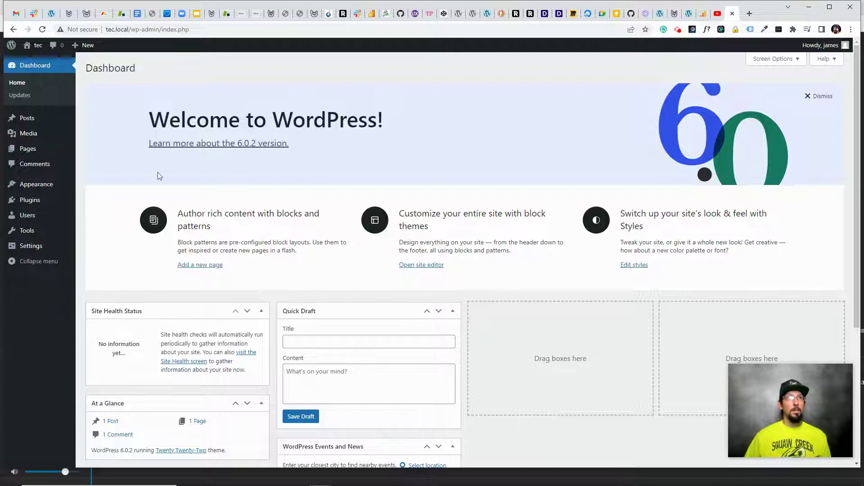
Search plugins for 'event tickets', then install and activate Event Tickets and Registration.
mouse_move(47, 200)
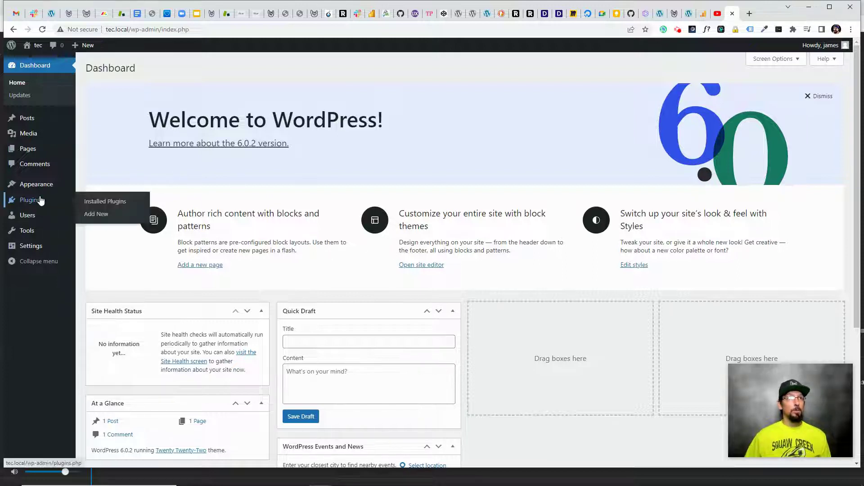
click(100, 214)
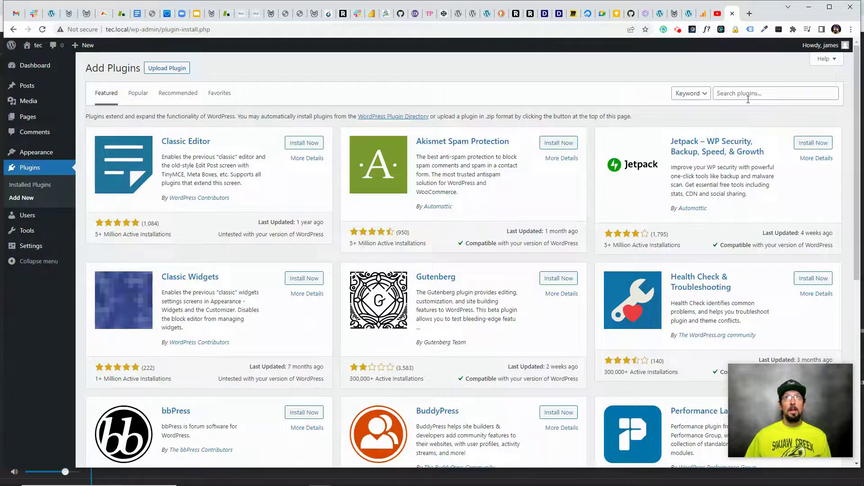
click(745, 99)
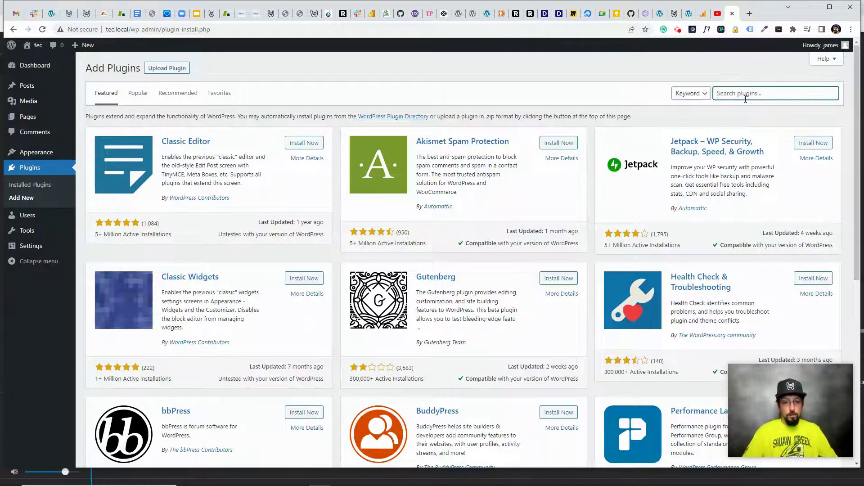
text(event tickets)
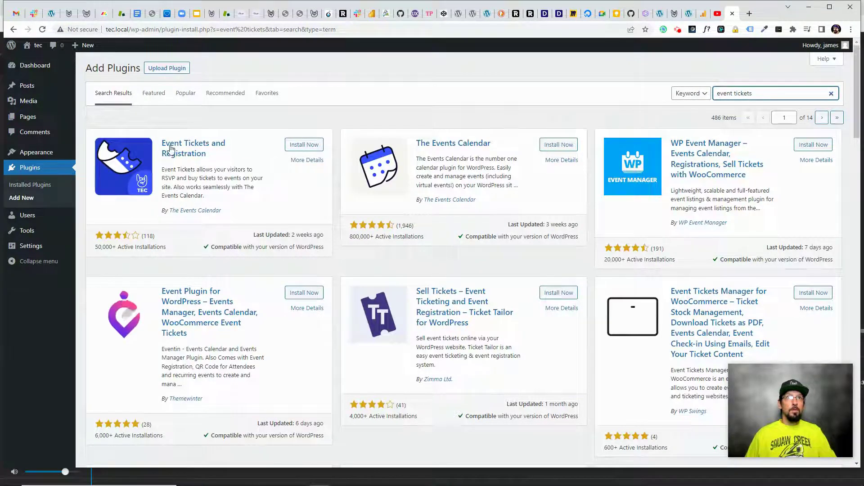
click(308, 146)
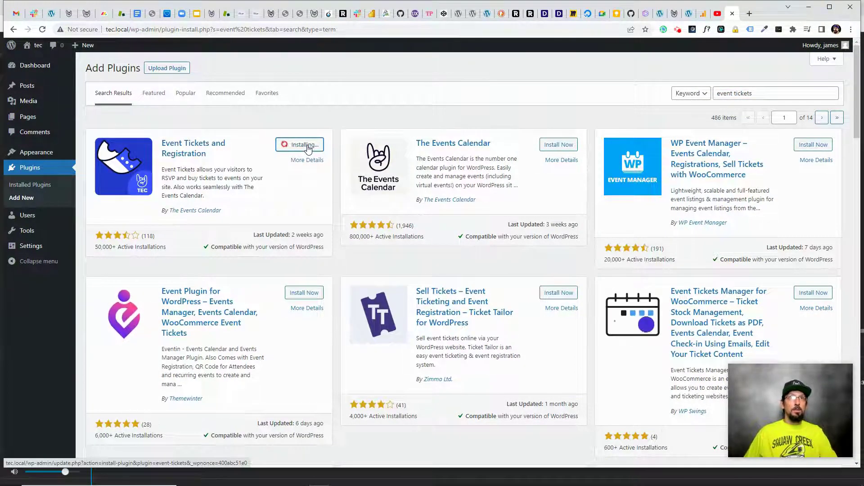
click(308, 146)
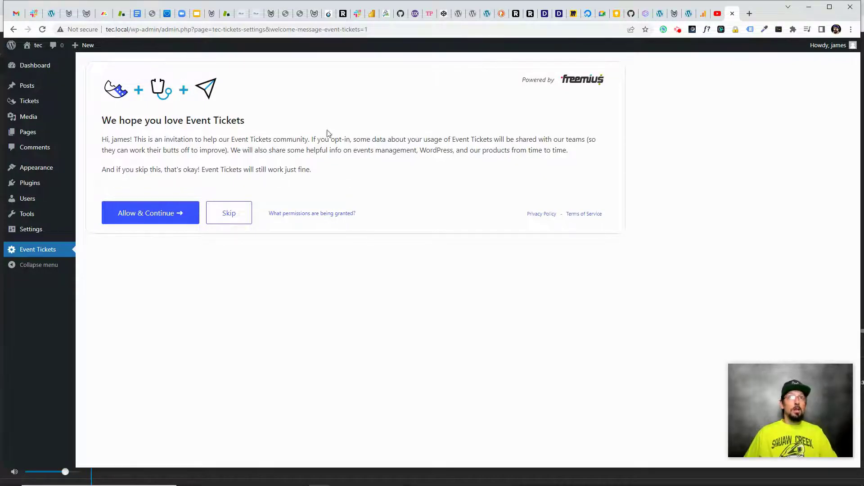
Skip the Event Tickets usage-data opt-in to reach its welcome page.
click(225, 212)
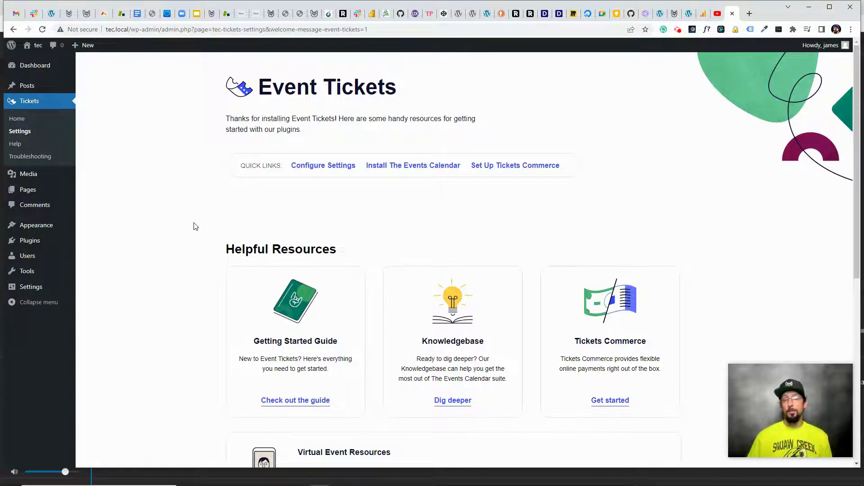
Start a new page titled 'Some Event' with a 'Description' paragraph.
click(103, 205)
mouse_move(29, 191)
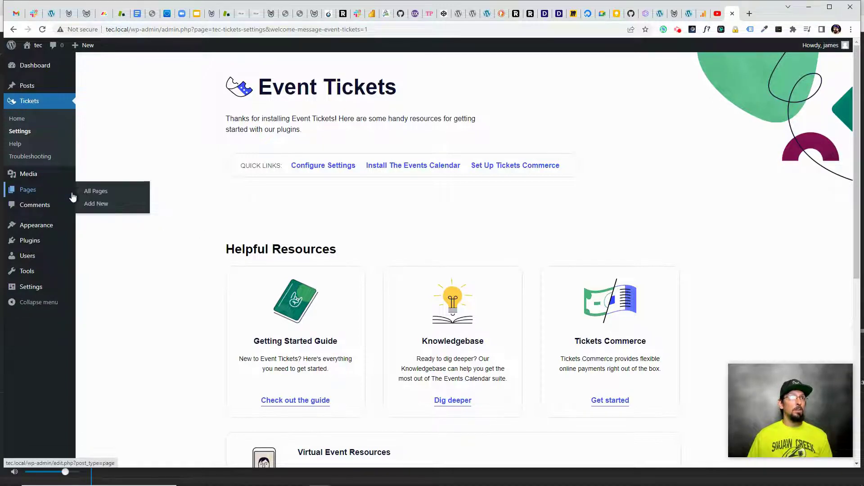
click(96, 203)
click(488, 136)
click(291, 114)
text(jSome)
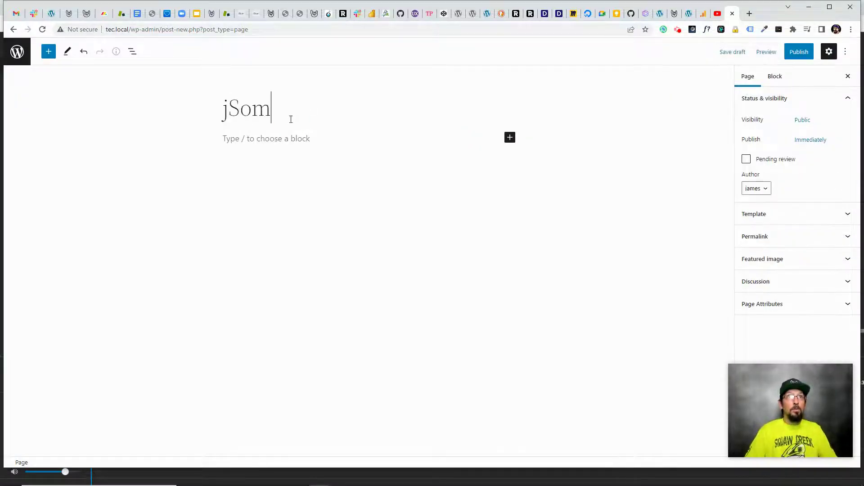
key(BackSpace)
key(BackSpace)
key(BackSpace)
key(BackSpace)
key(BackSpace)
text(Some Event)
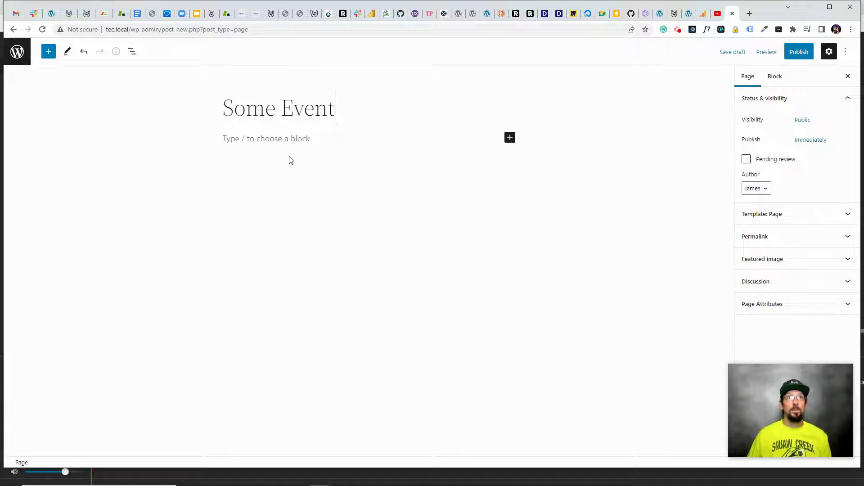
click(293, 141)
text(Description)
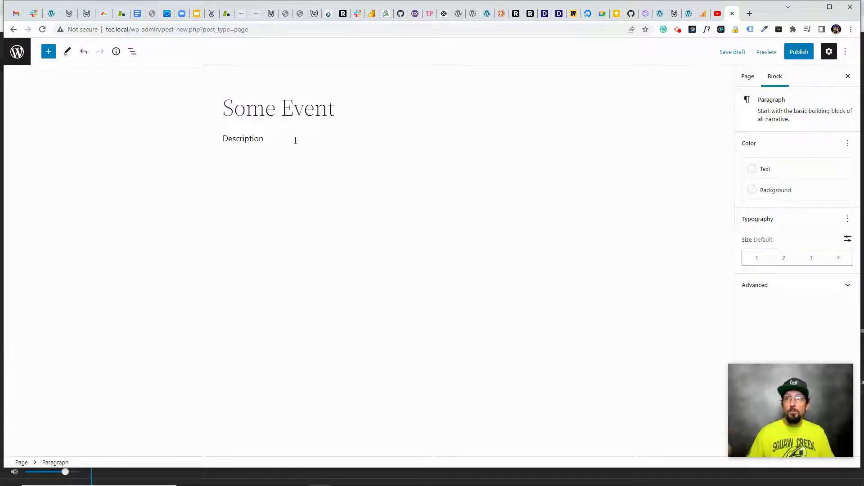
Publish the Some Event page and return to the pages list.
click(289, 197)
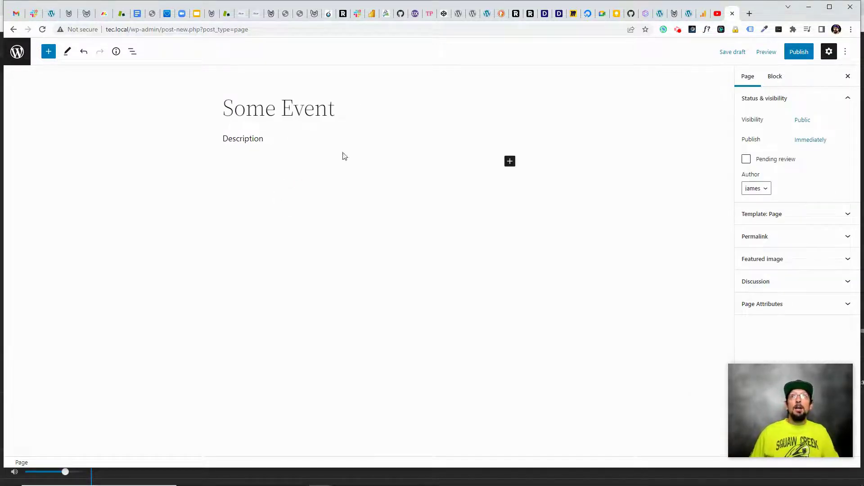
click(798, 52)
click(796, 53)
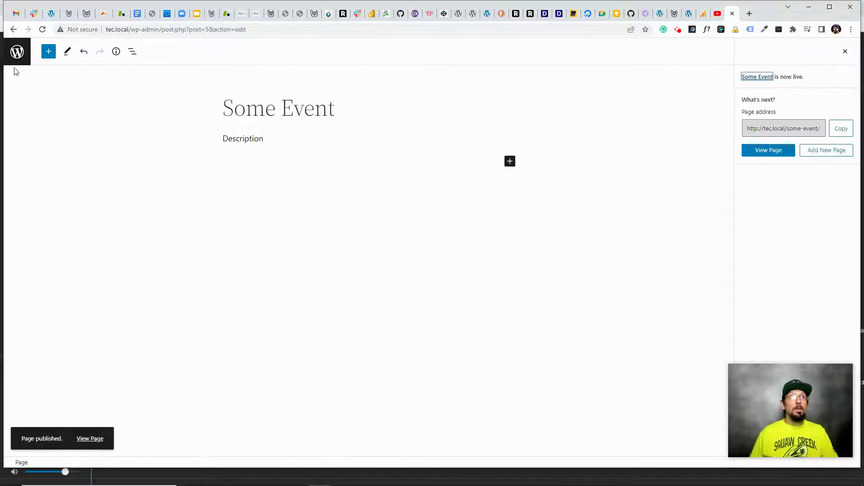
click(16, 53)
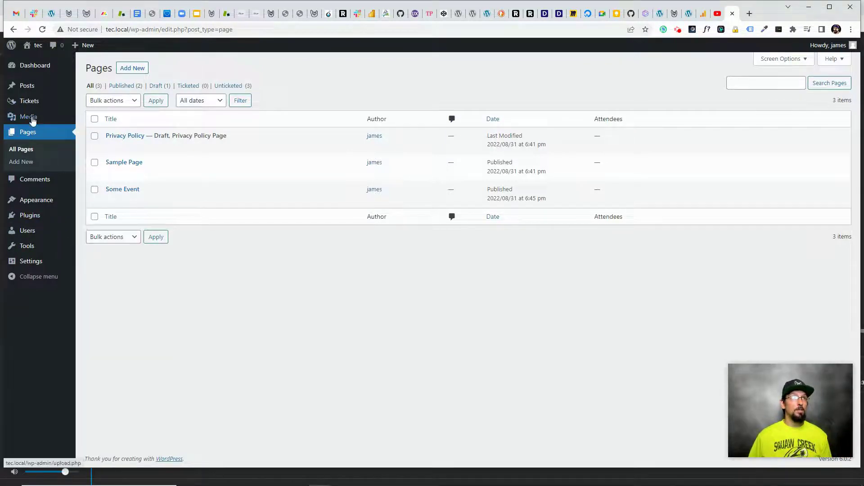
mouse_move(28, 104)
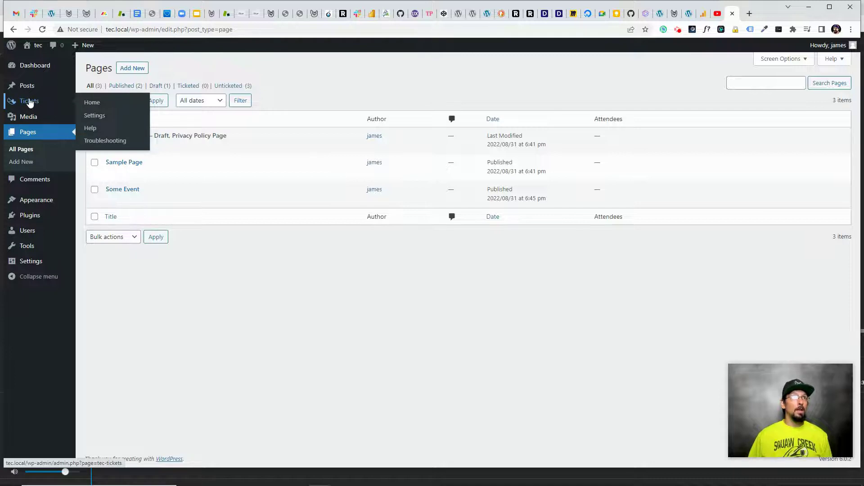
Enable Tickets Commerce in the Tickets payment settings, save, and go to Stripe's settings.
click(96, 117)
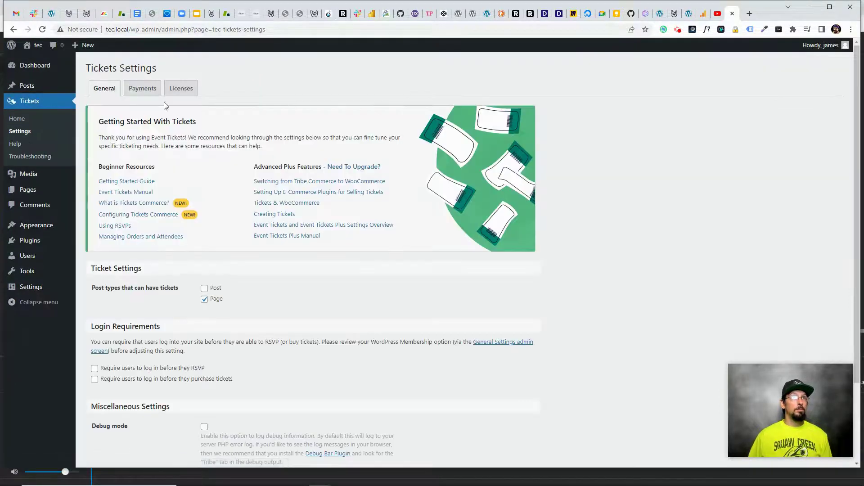
click(140, 92)
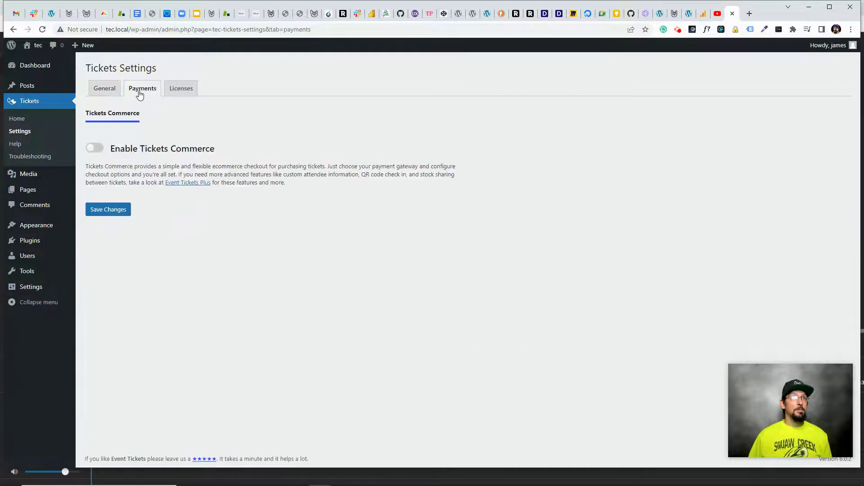
click(94, 149)
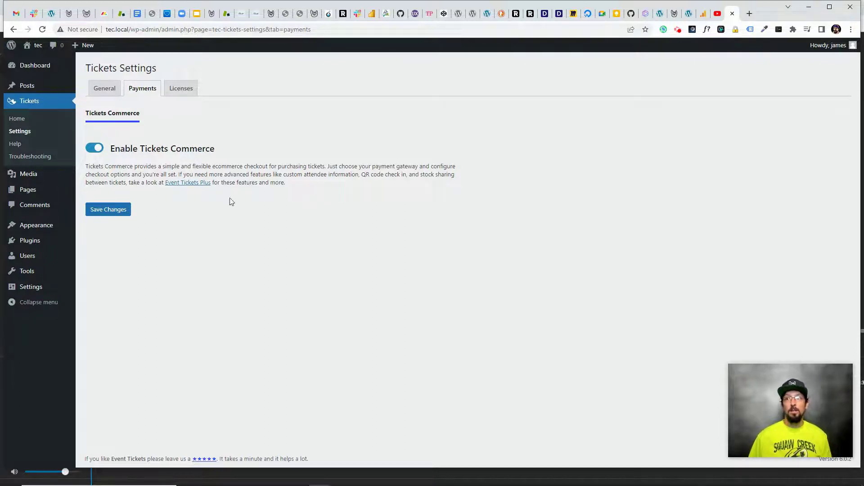
click(110, 210)
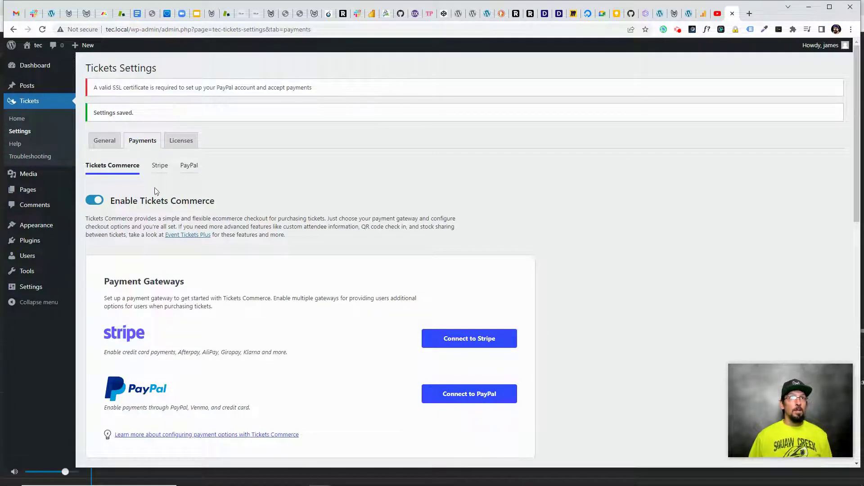
click(159, 166)
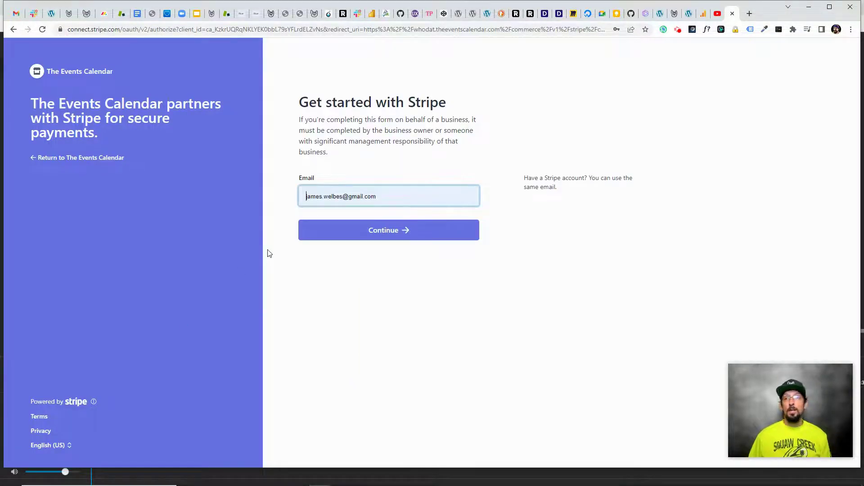
Log in to Stripe with the saved password and SMS verification code, then connect the account.
click(347, 234)
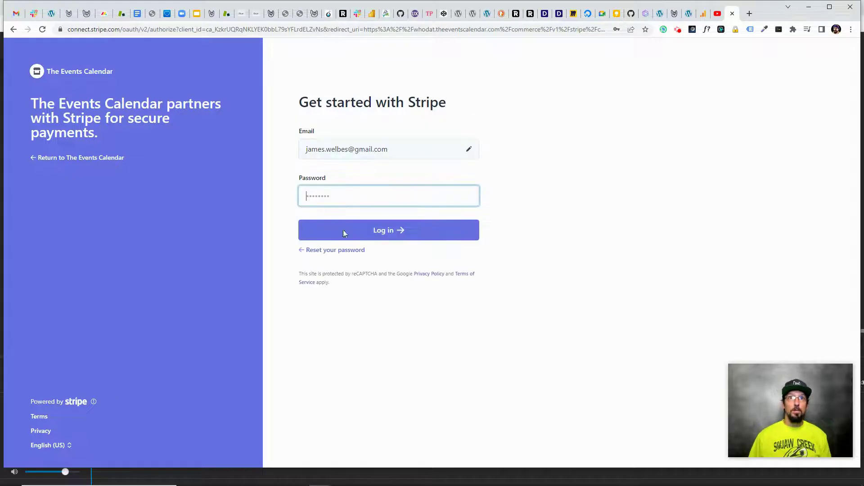
click(373, 203)
click(371, 230)
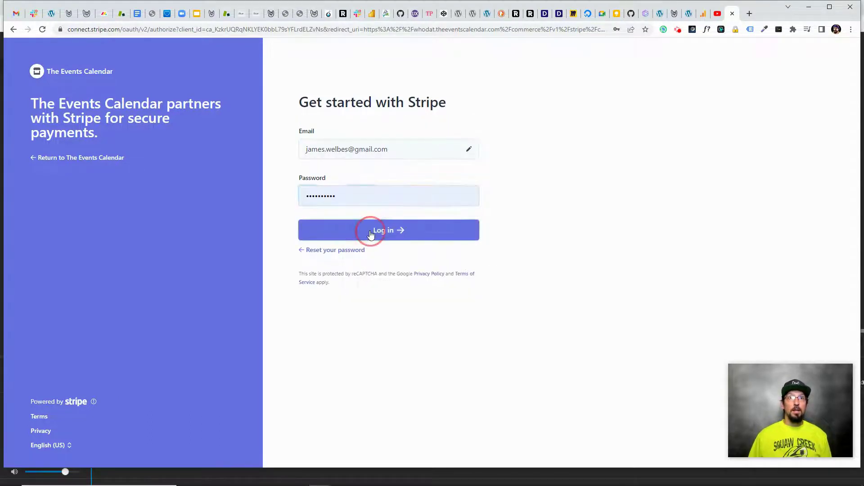
click(370, 231)
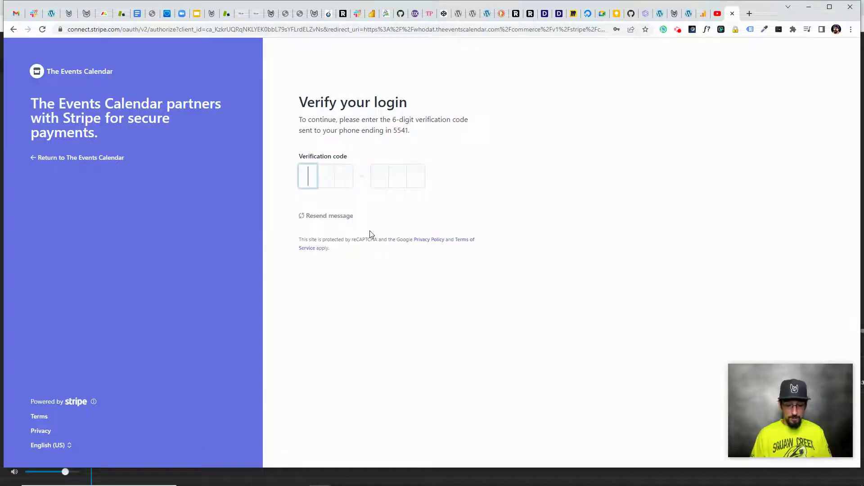
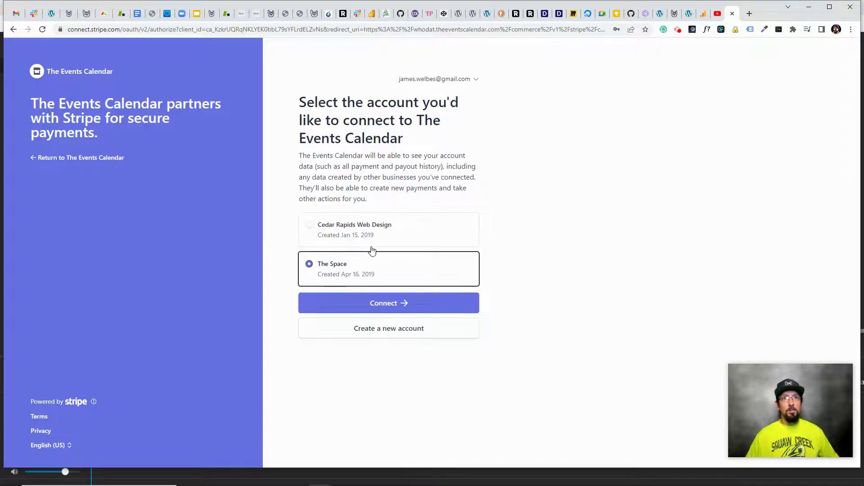
click(384, 298)
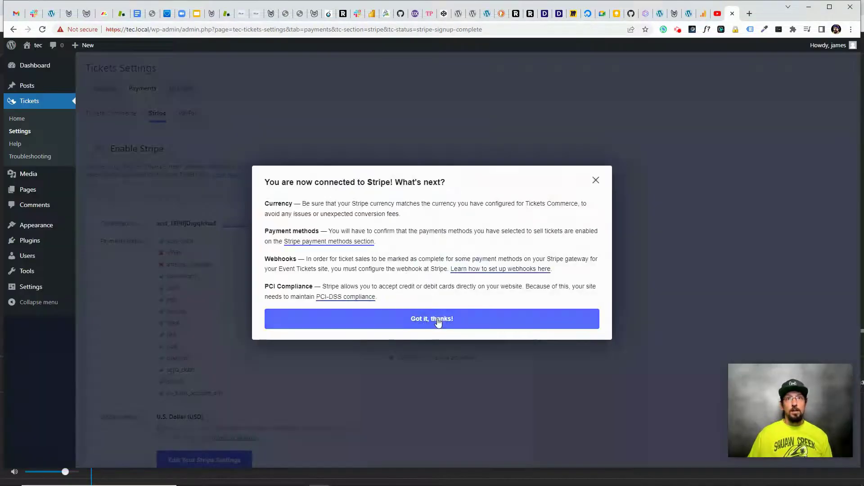
Turn on the Stripe gateway in the Tickets payment settings and save the changes.
click(440, 320)
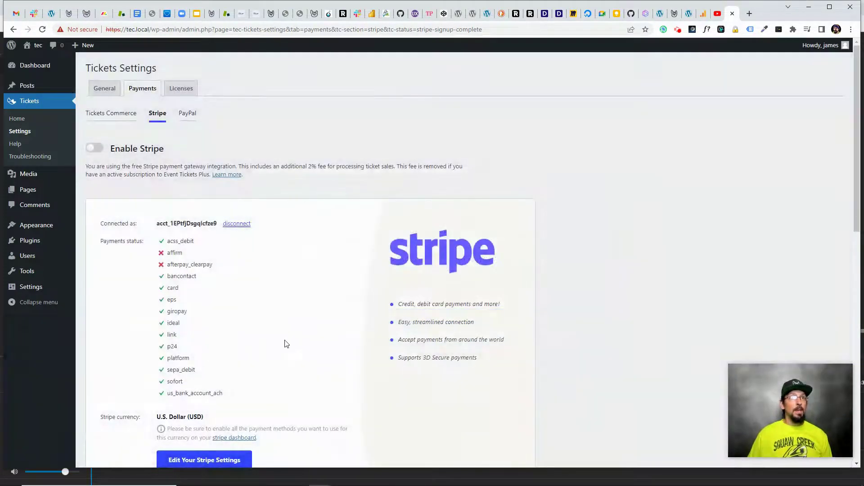
scroll(264, 339, down, 2)
scroll(329, 358, up, 2)
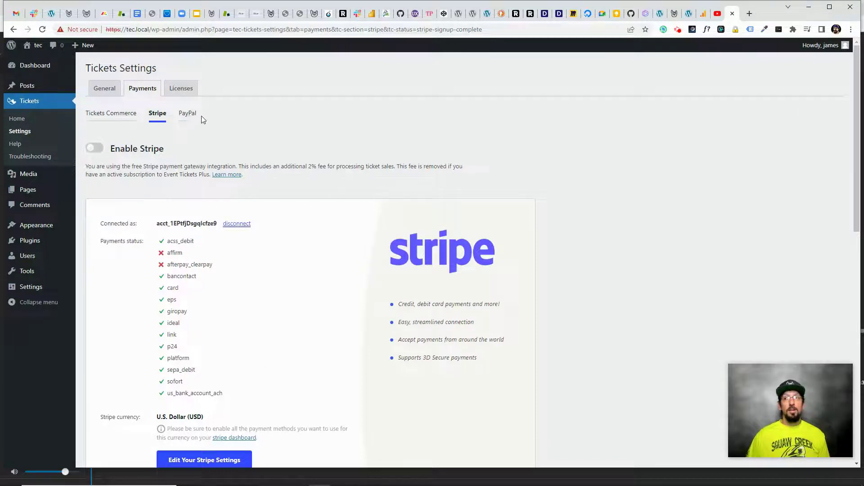
click(98, 150)
scroll(120, 247, down, 7)
scroll(129, 374, down, 5)
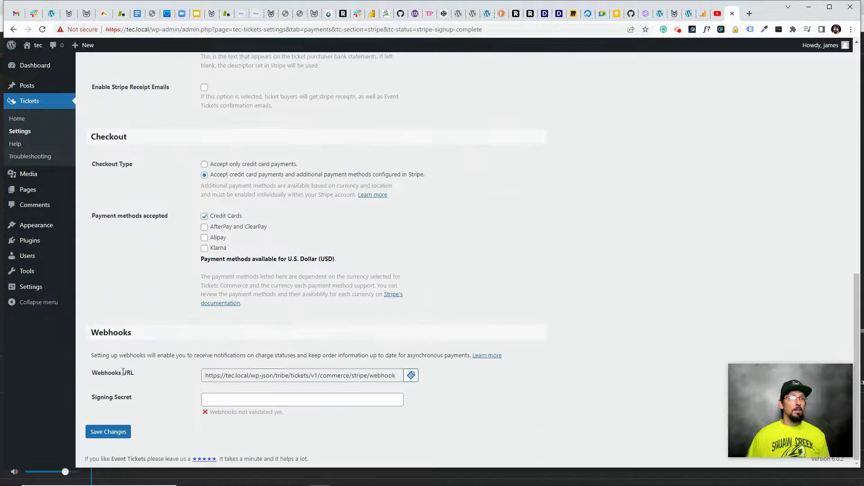
click(106, 432)
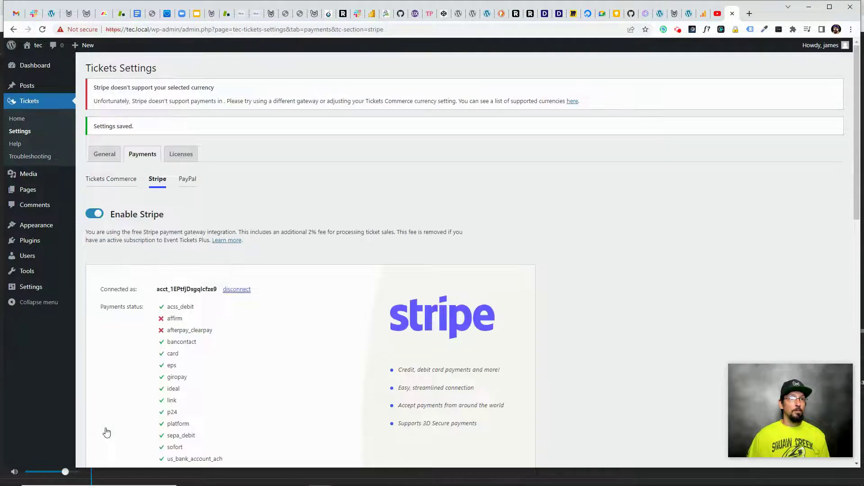
scroll(88, 255, down, 13)
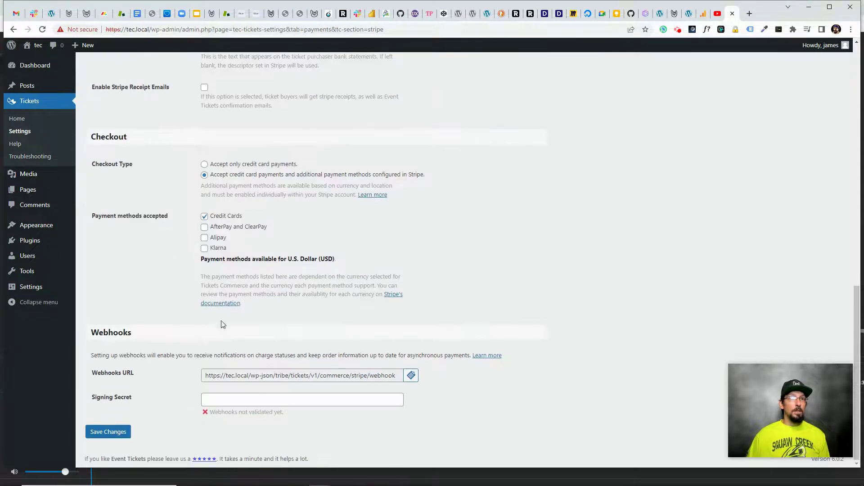
drag(206, 374, 401, 365)
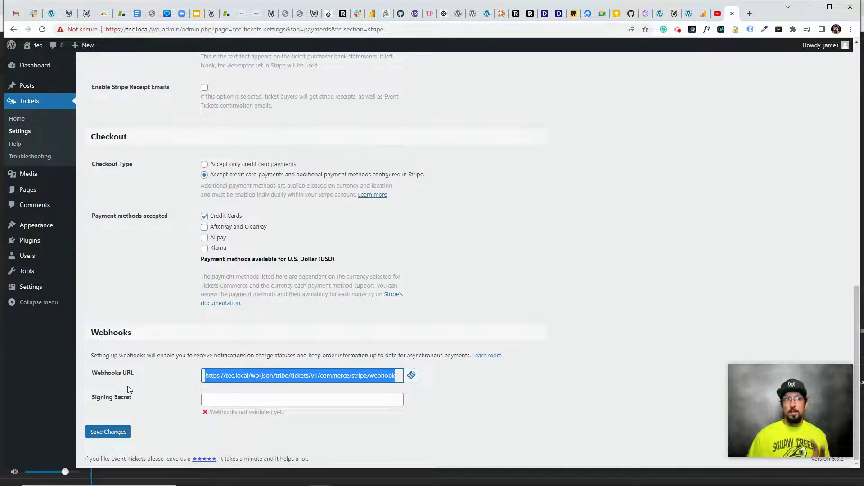
click(216, 403)
triple_click(162, 360)
click(164, 368)
scroll(198, 337, up, 4)
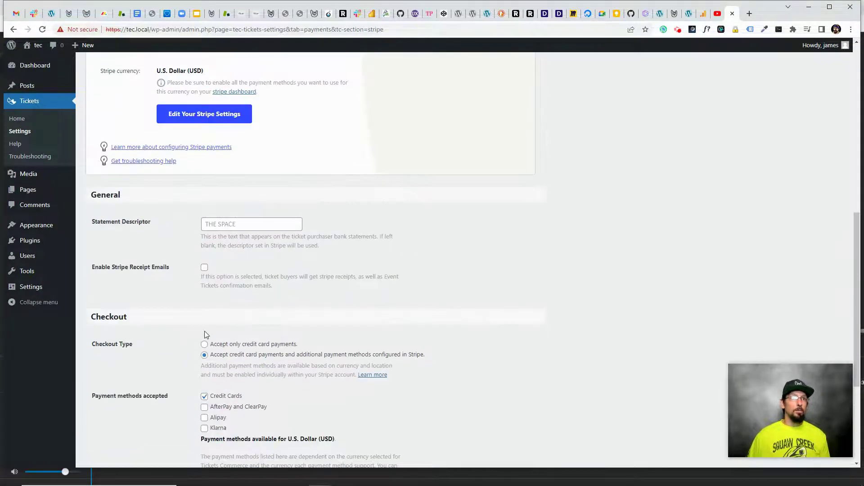
scroll(114, 270, up, 6)
scroll(139, 222, down, 6)
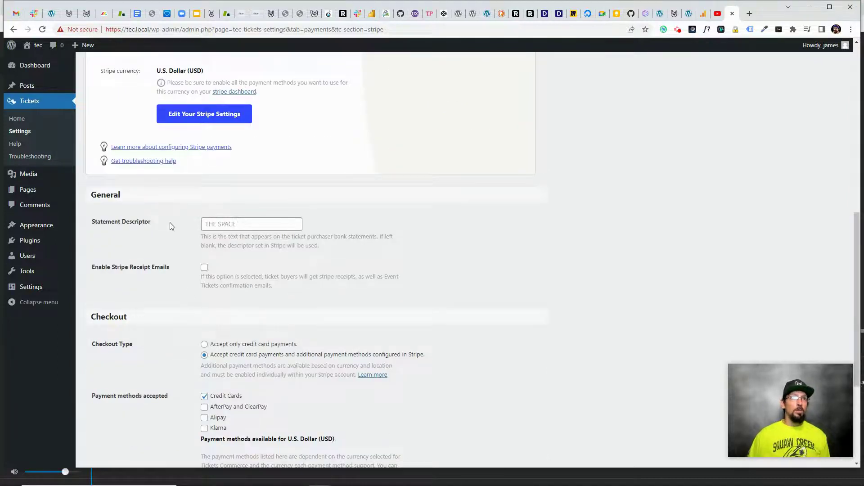
click(231, 225)
scroll(164, 329, down, 2)
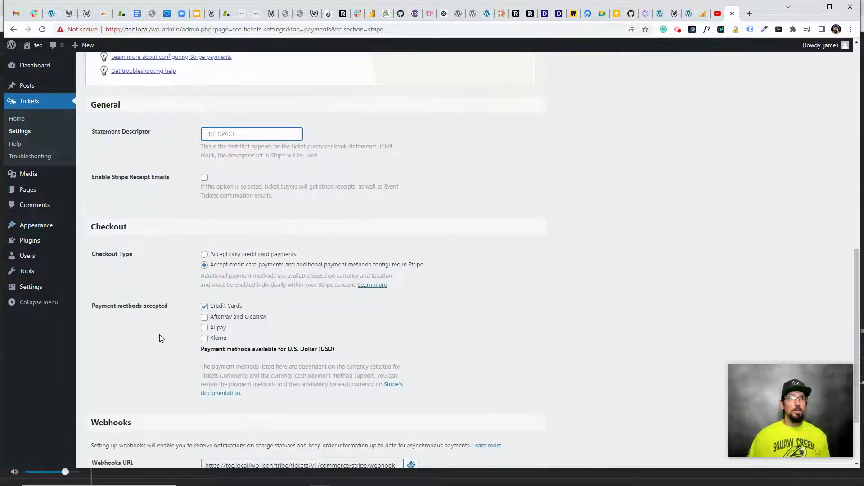
scroll(173, 276, up, 7)
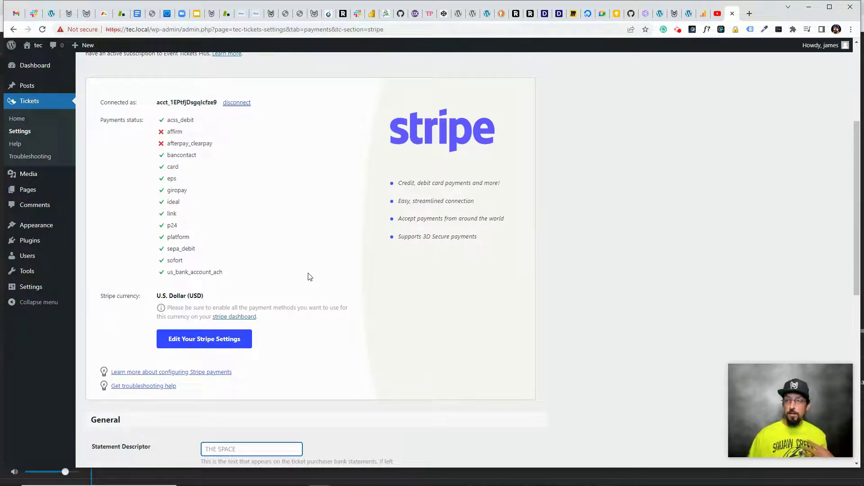
key(Return)
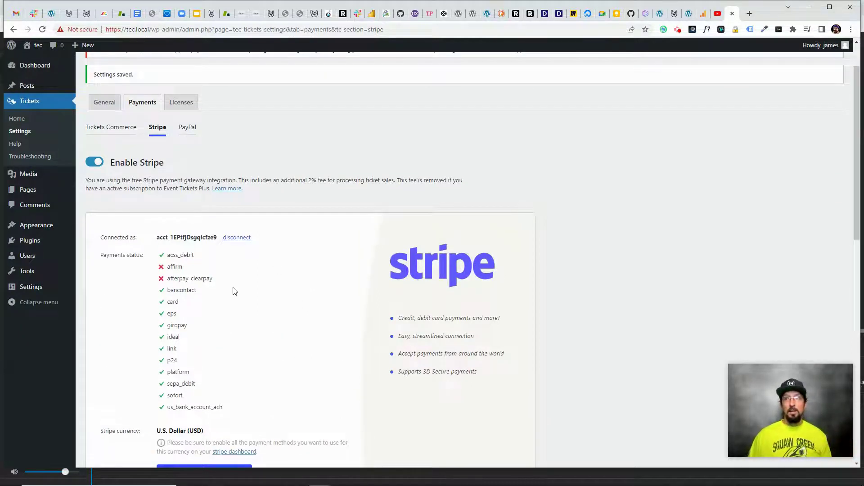
scroll(20, 149, up, 2)
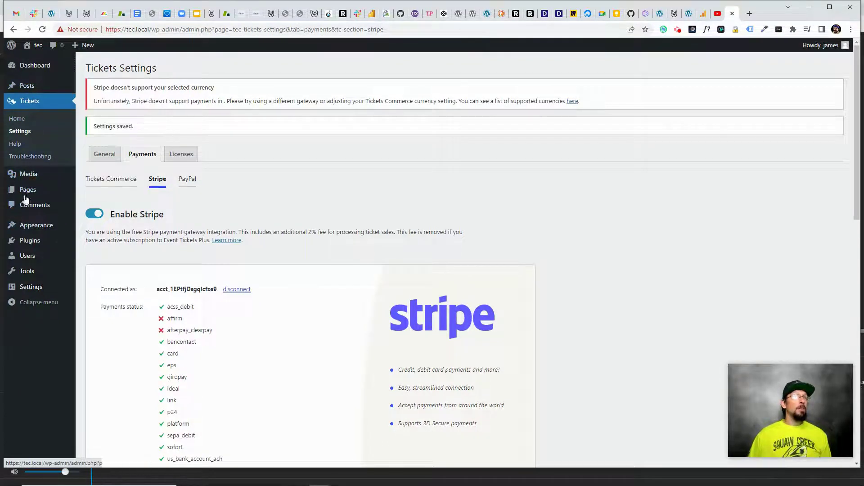
Open Some Event in the editor and insert a Tickets block, found by searching 'tic'.
click(25, 194)
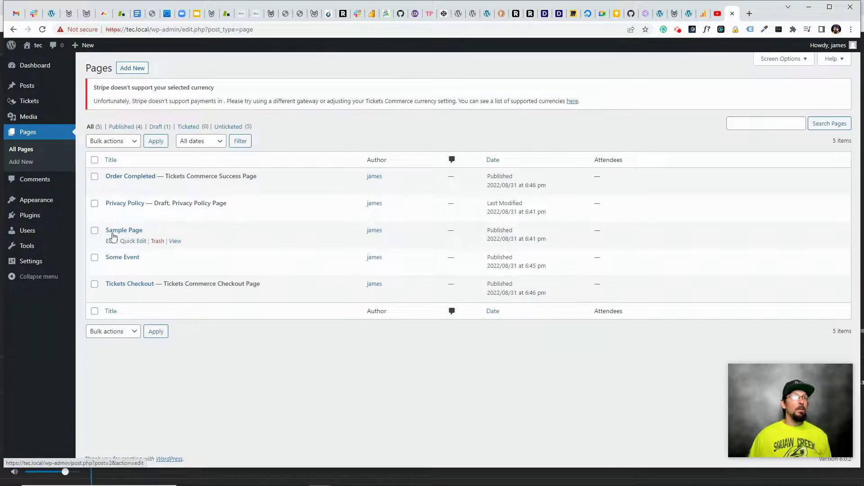
click(126, 259)
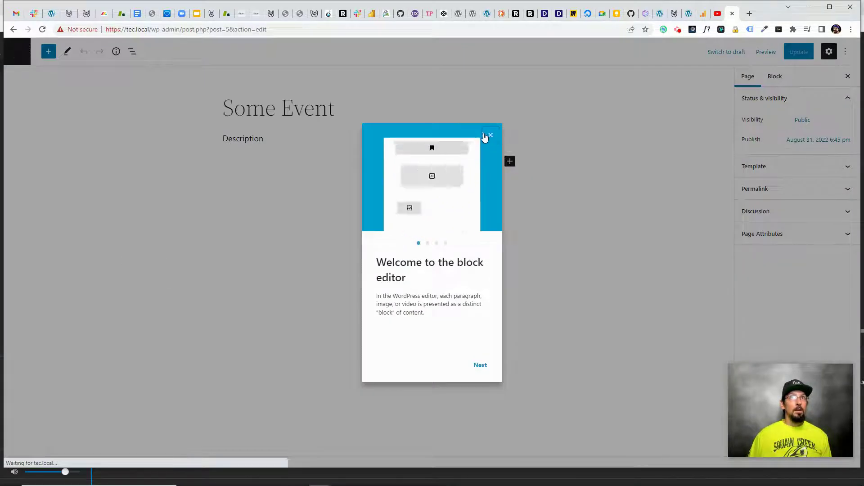
click(487, 137)
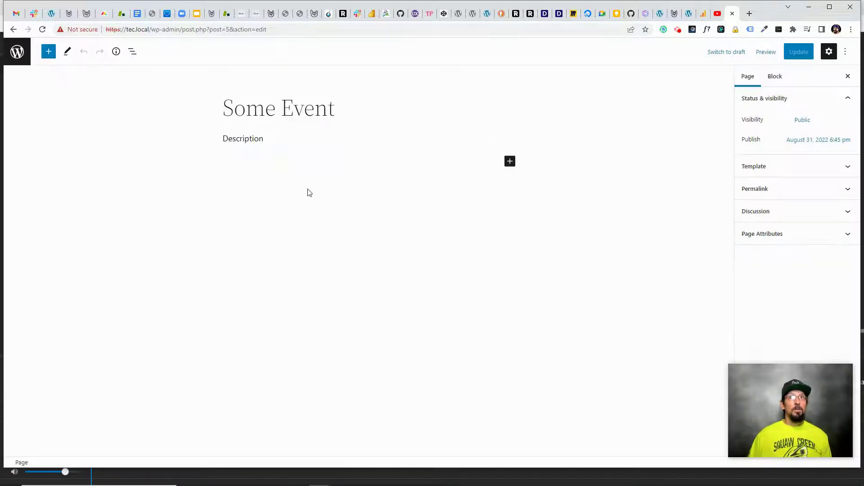
click(509, 163)
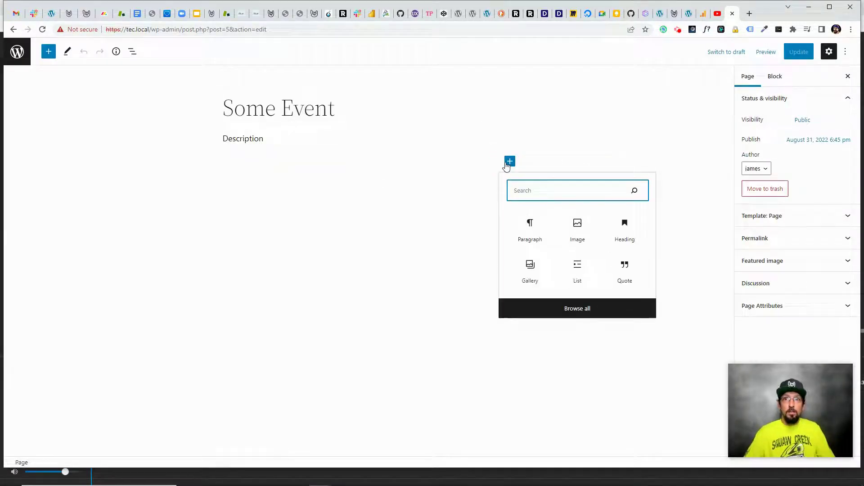
text(tic)
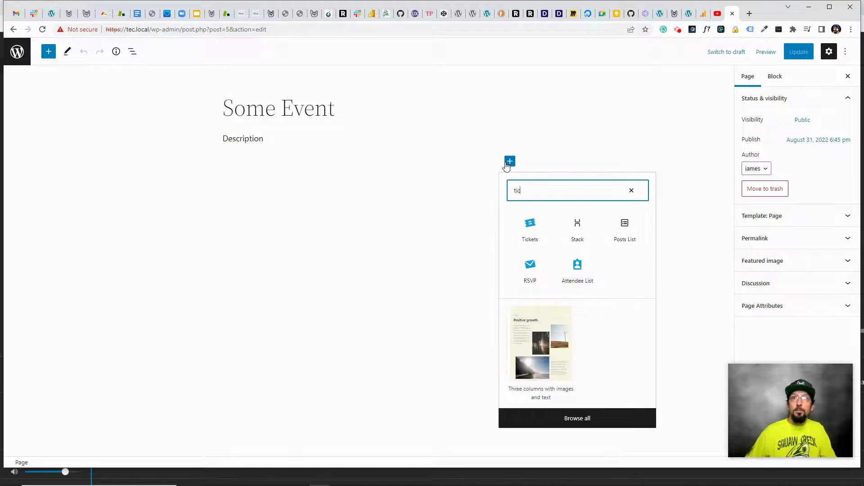
click(530, 225)
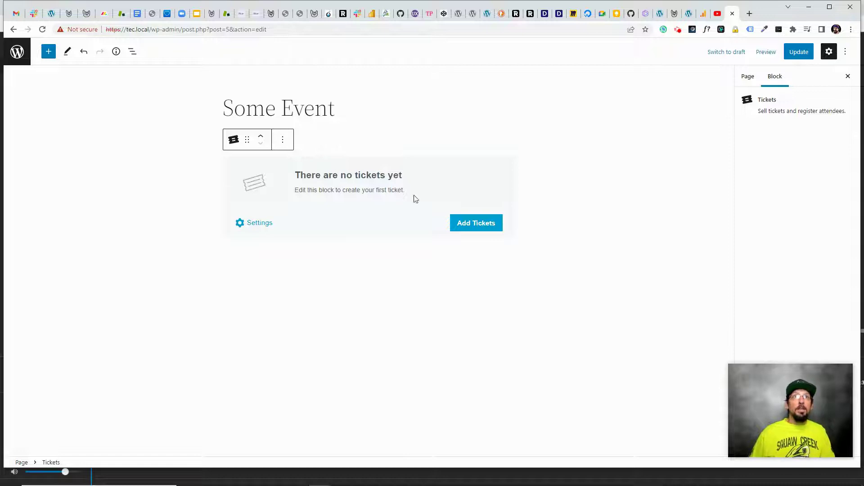
Create a 'Going' ticket priced $10 with capacity 20 and update the page.
click(454, 222)
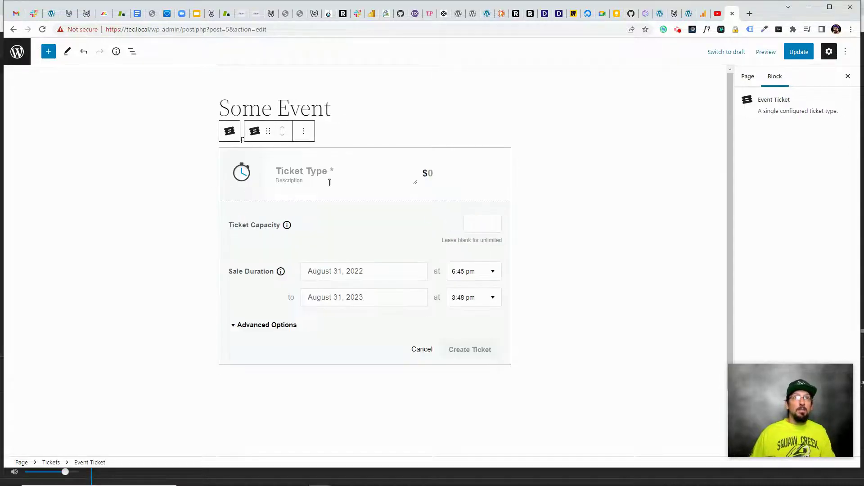
click(313, 177)
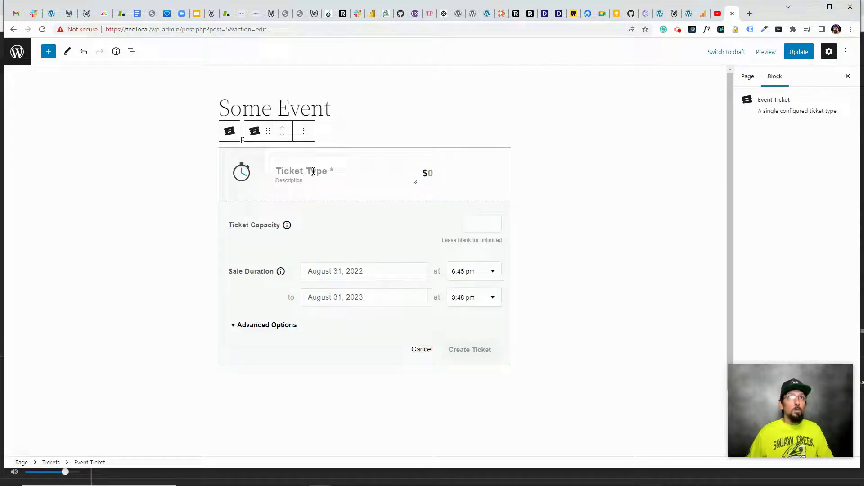
click(315, 171)
text(Going)
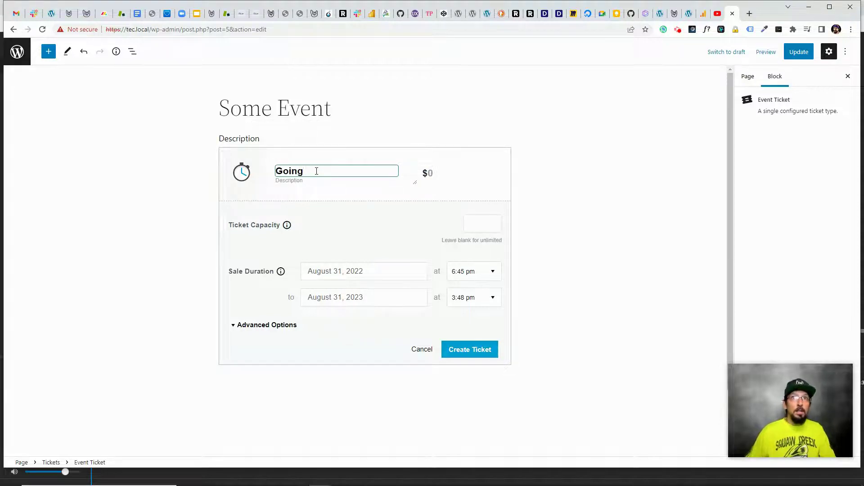
click(432, 173)
text(10)
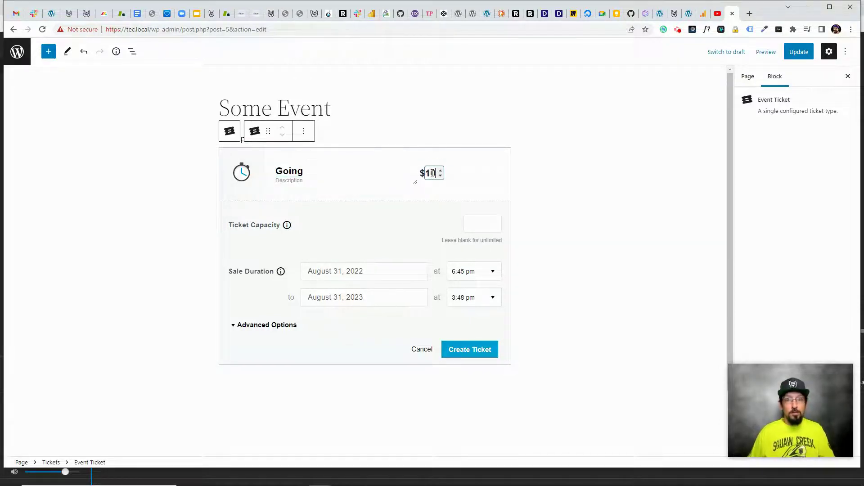
click(471, 222)
text(20)
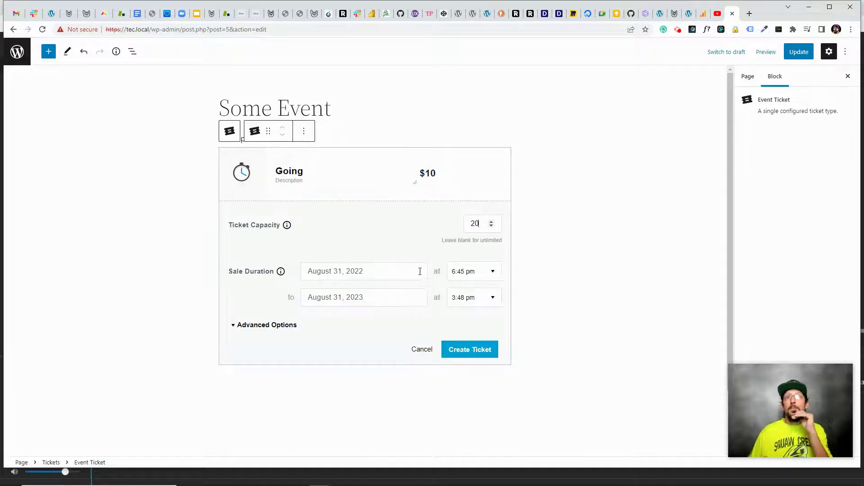
click(390, 272)
click(363, 255)
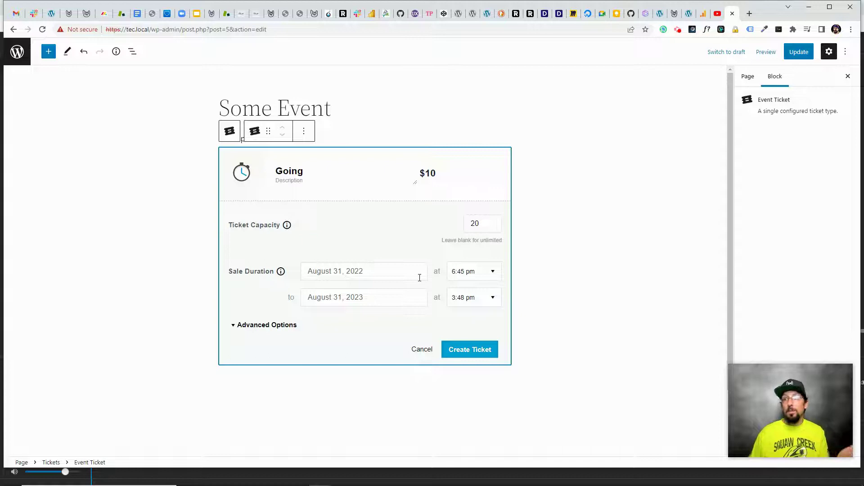
click(468, 349)
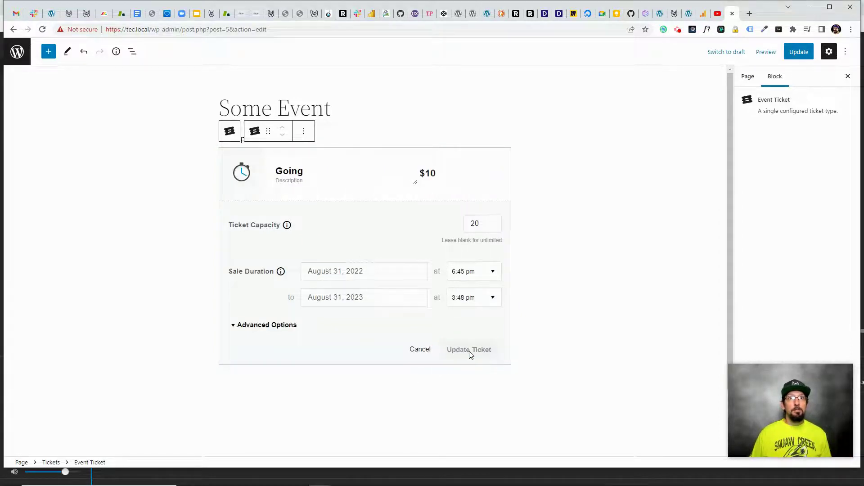
click(798, 52)
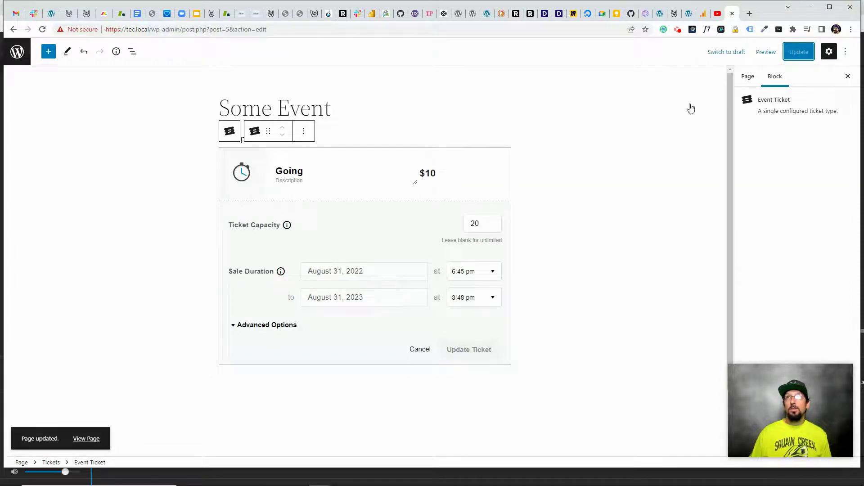
View the live Some Event page, raise the Going ticket quantity to two, then resume editing.
click(90, 442)
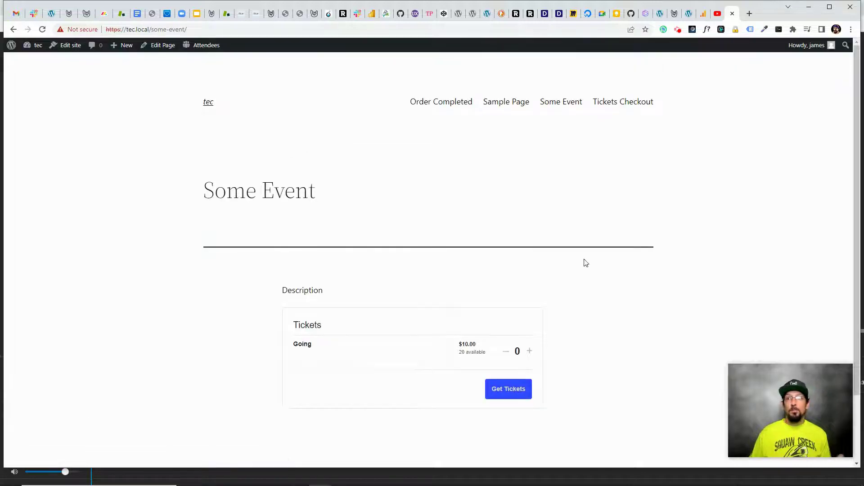
scroll(588, 270, down, 1)
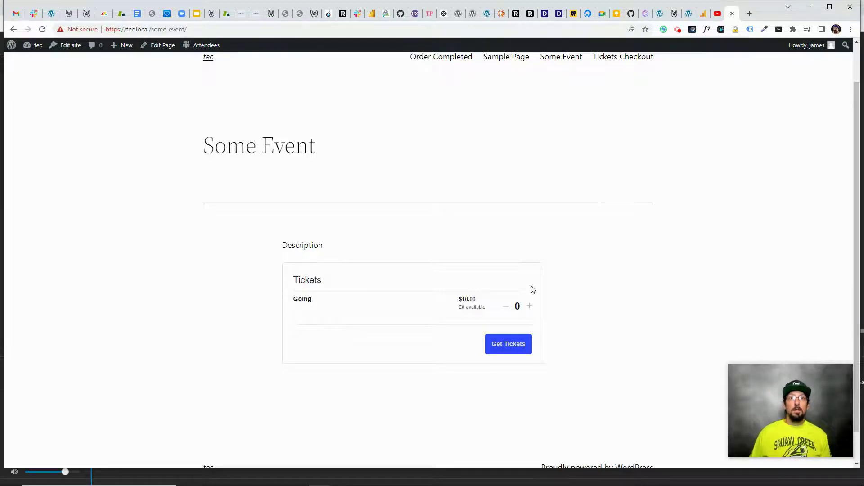
click(529, 308)
click(530, 308)
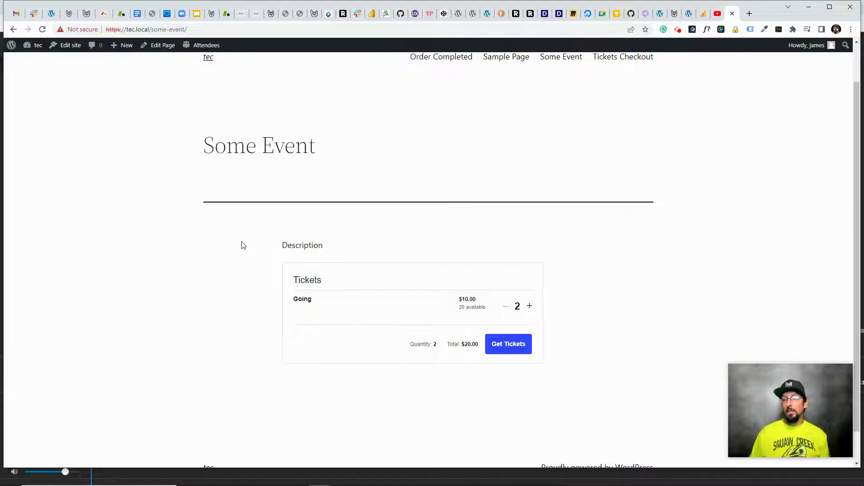
scroll(185, 178, up, 1)
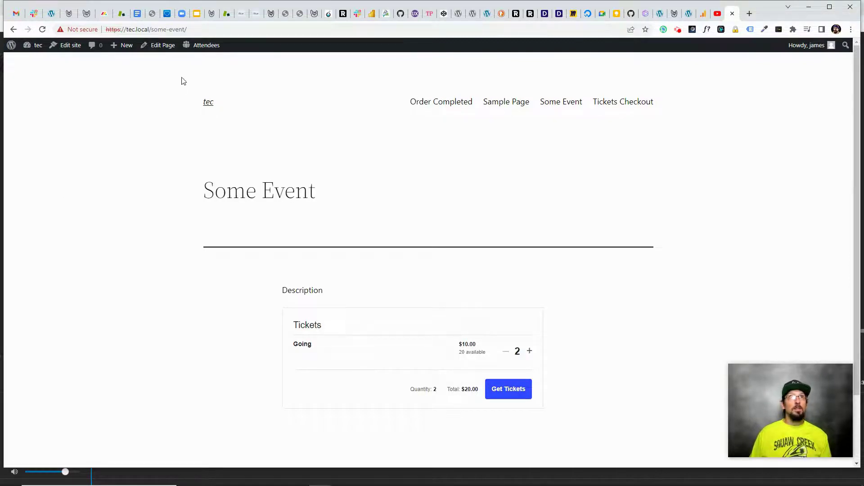
click(159, 47)
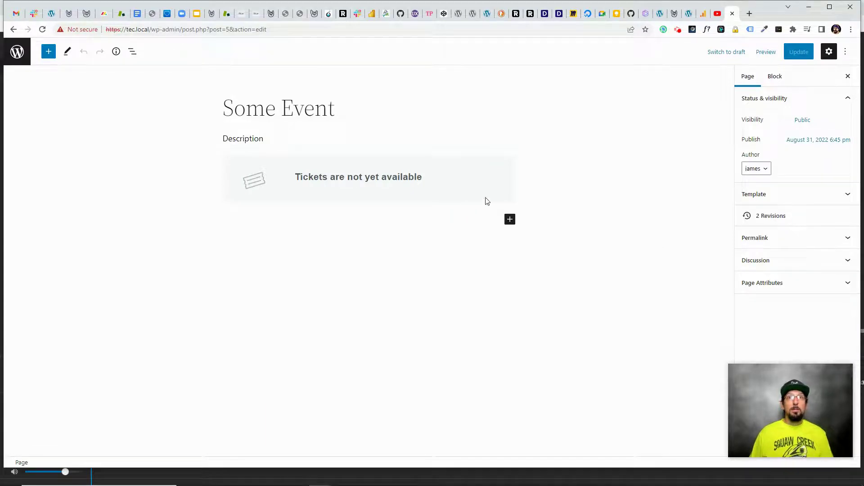
Add an RSVP block titled 'RSVP' with capacity 10 and Not Going allowed, then update.
click(509, 220)
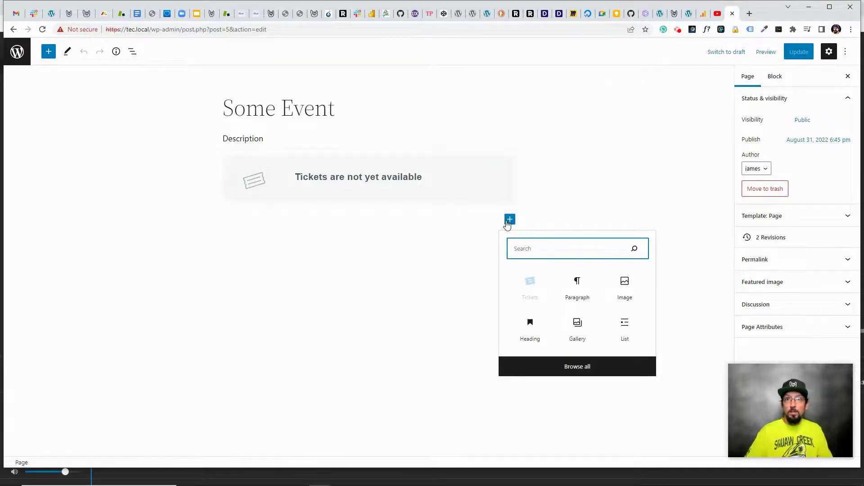
text(rs)
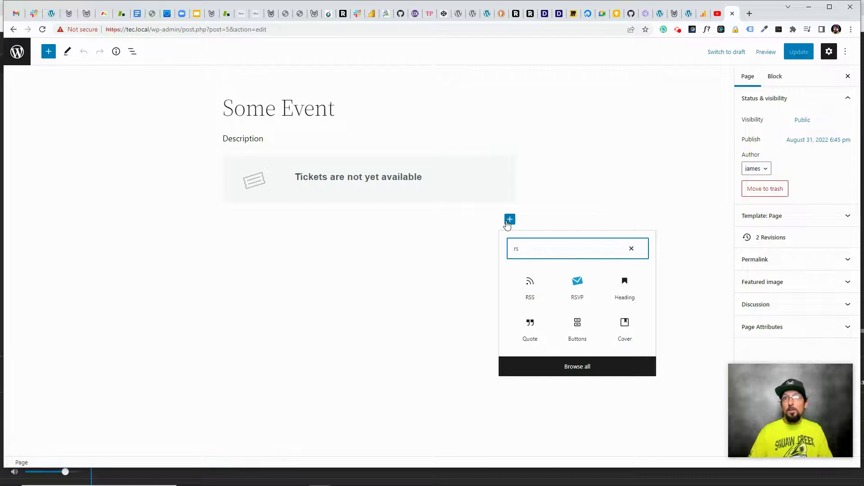
click(577, 285)
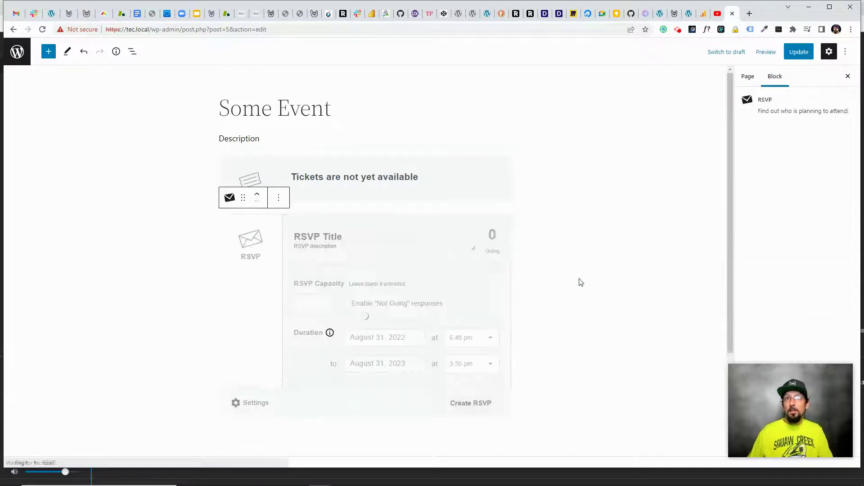
click(347, 232)
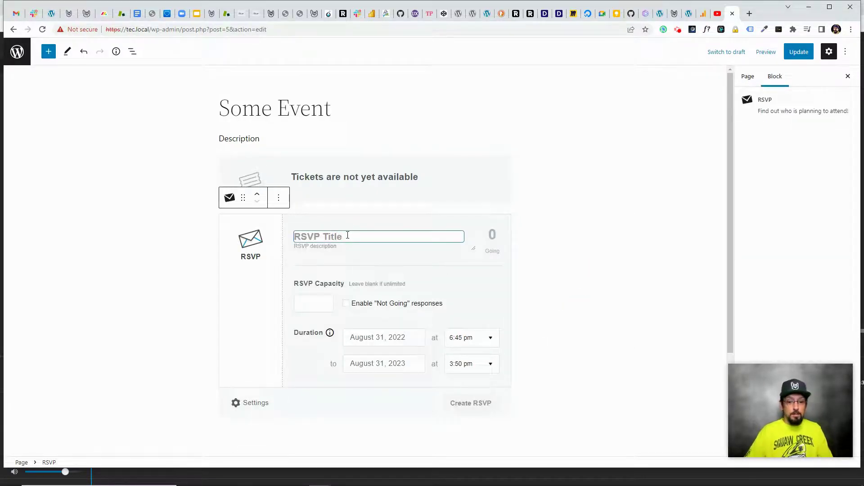
text(RSVP)
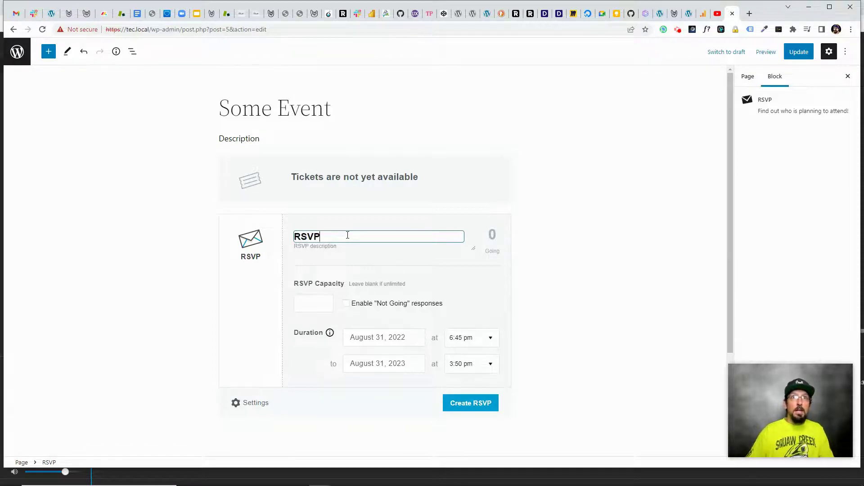
click(347, 306)
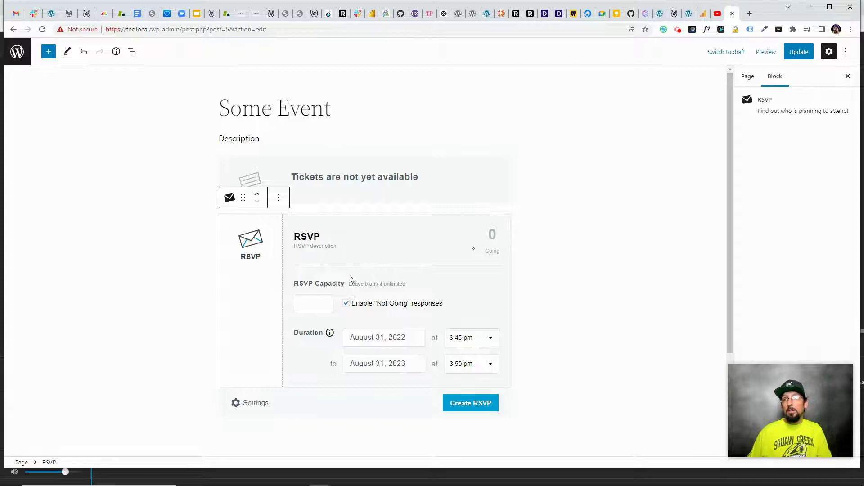
click(302, 302)
text(10)
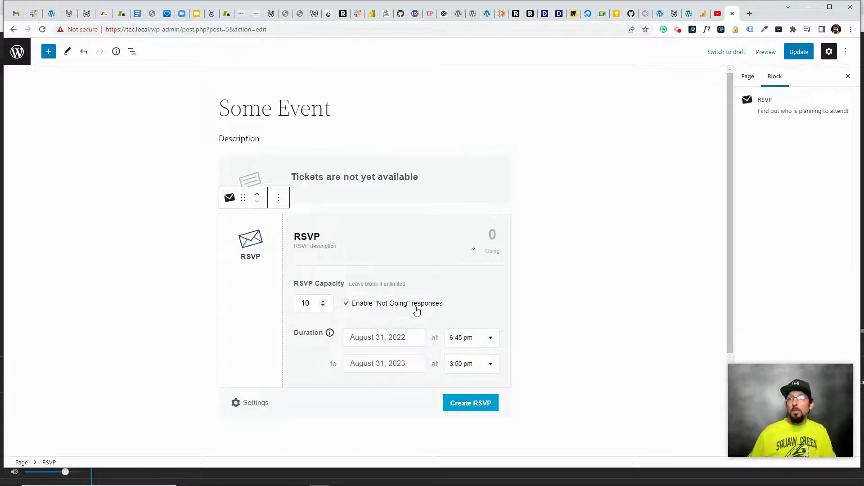
click(462, 403)
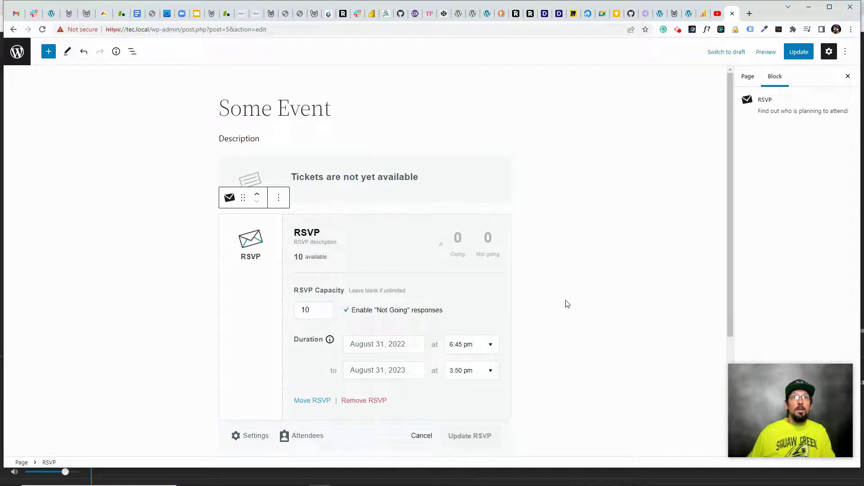
click(794, 52)
Open the published Some Event page and find the RSVP block's current going count.
click(91, 439)
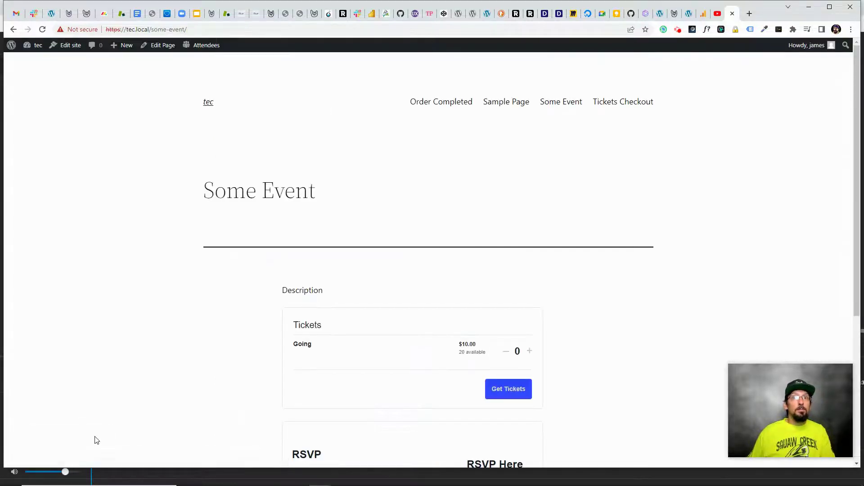
scroll(321, 339, down, 2)
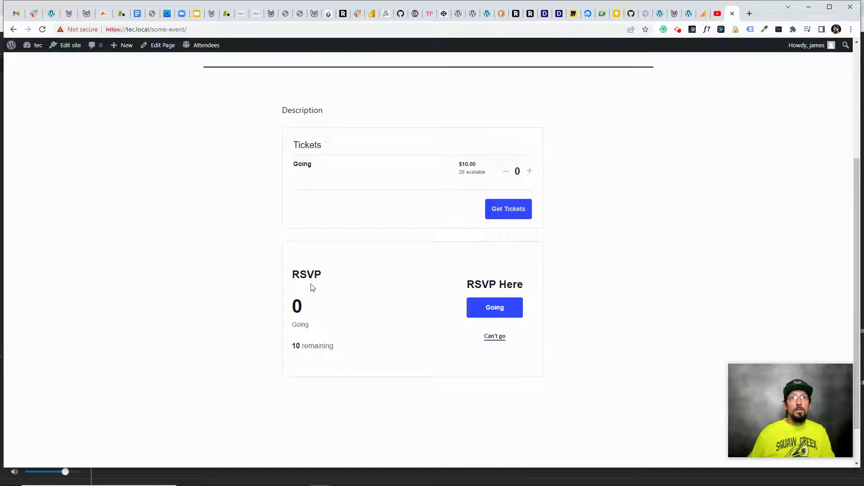
drag(306, 304, 292, 304)
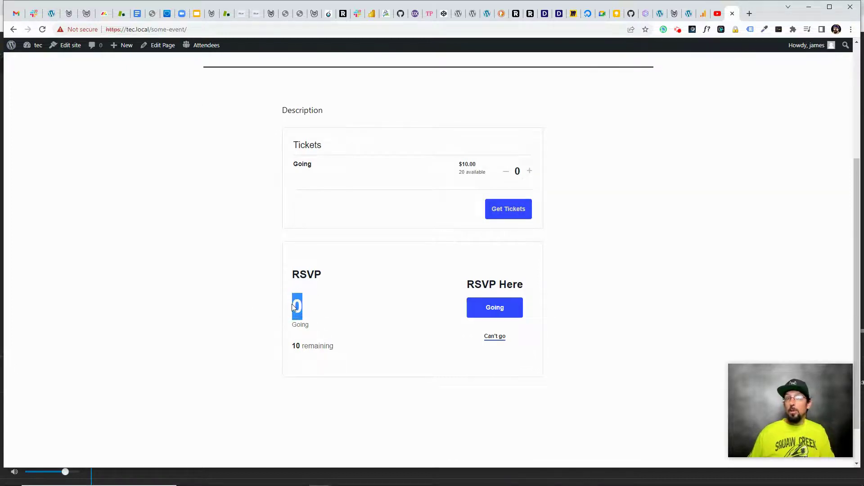
RSVP as Going with 2 guests and submit the form.
click(285, 313)
click(488, 307)
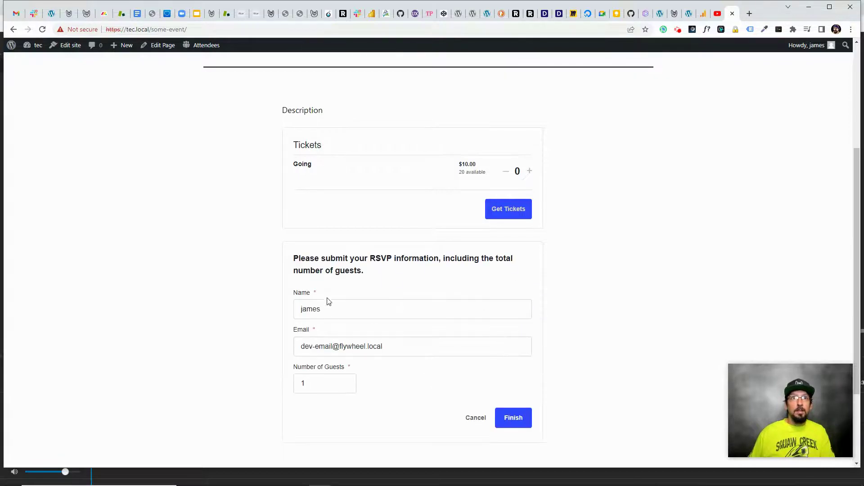
scroll(330, 345, down, 2)
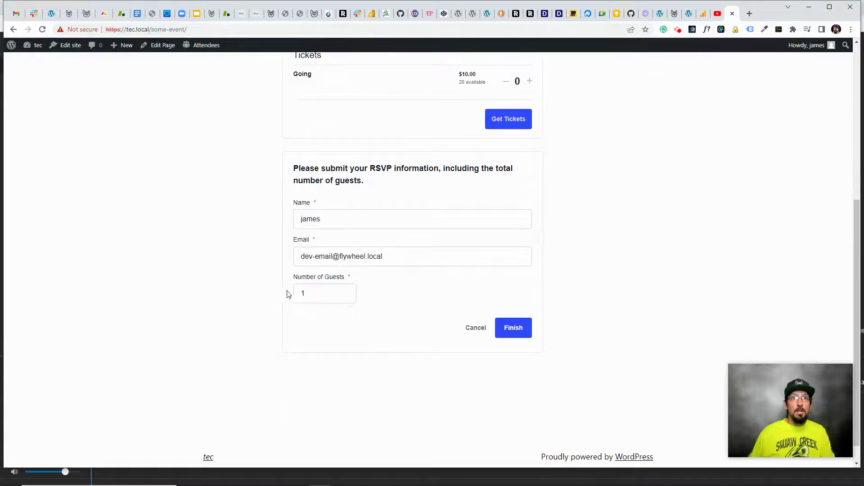
click(346, 290)
click(514, 328)
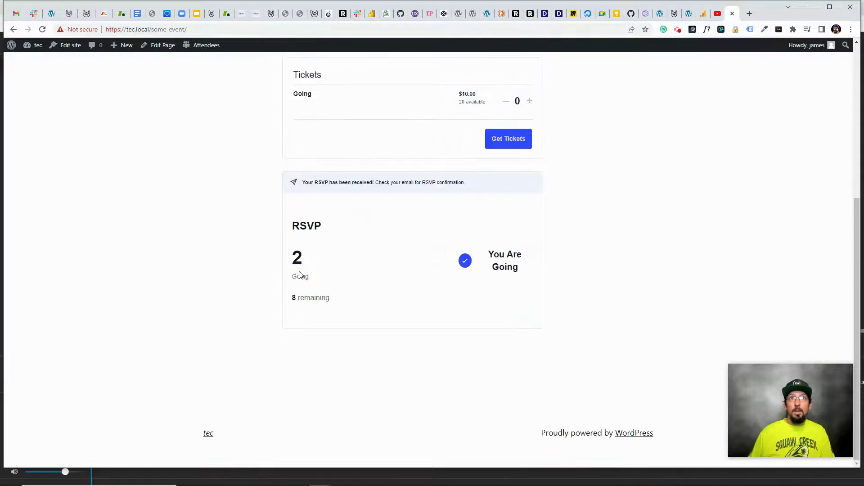
Check the updated RSVP counts: 2 going and 8 remaining.
click(298, 257)
click(328, 304)
drag(328, 304, 284, 303)
click(333, 297)
scroll(334, 297, up, 2)
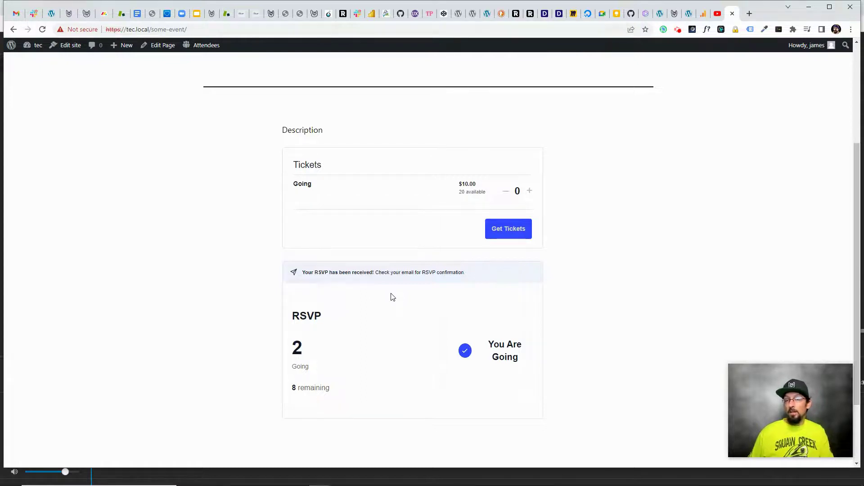
scroll(389, 302, up, 3)
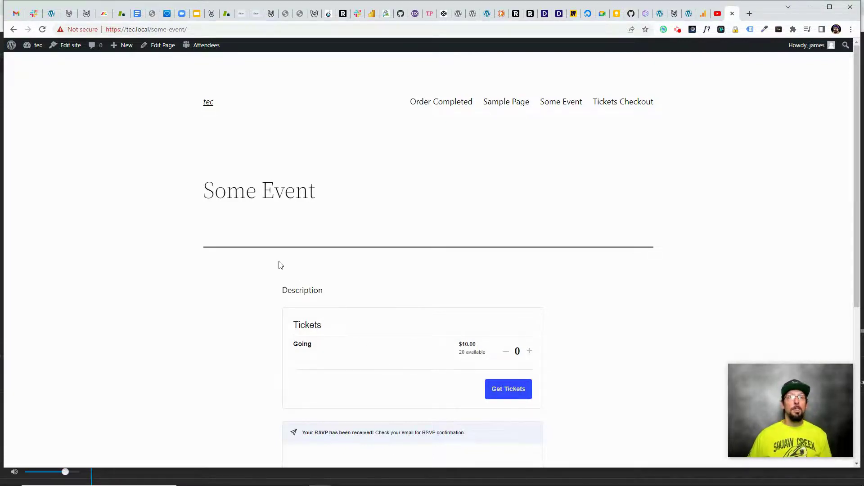
Go to theeventscalendar.com and open the Tickets & RSVP page from the Products menu.
click(228, 29)
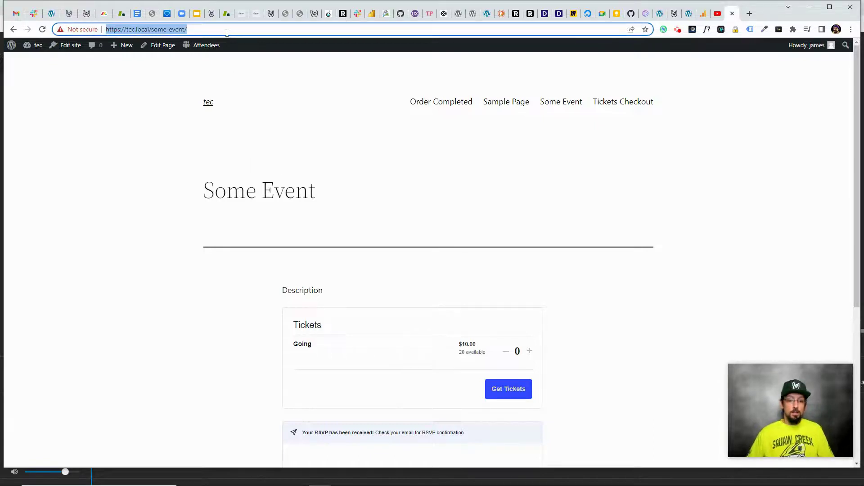
text(theeventscalendar.com)
key(Return)
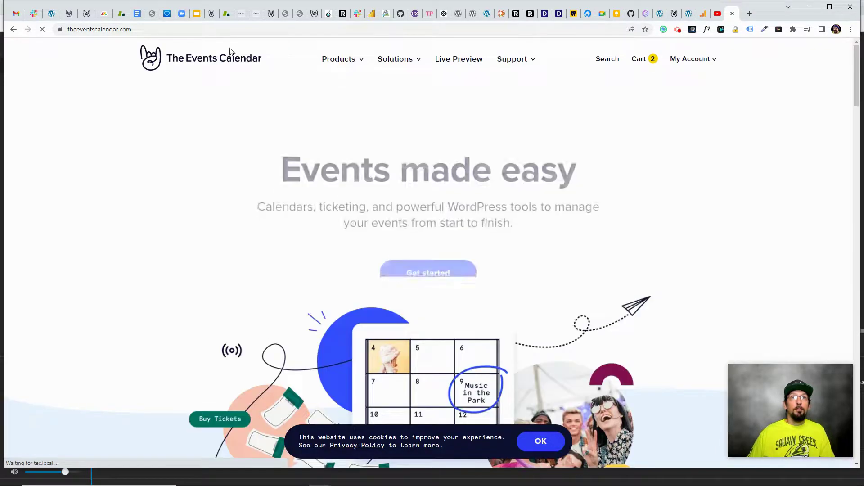
mouse_move(350, 67)
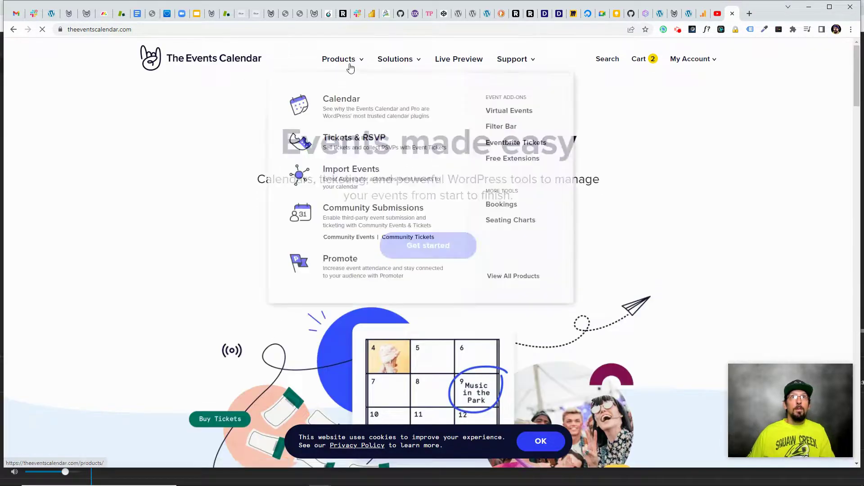
click(359, 139)
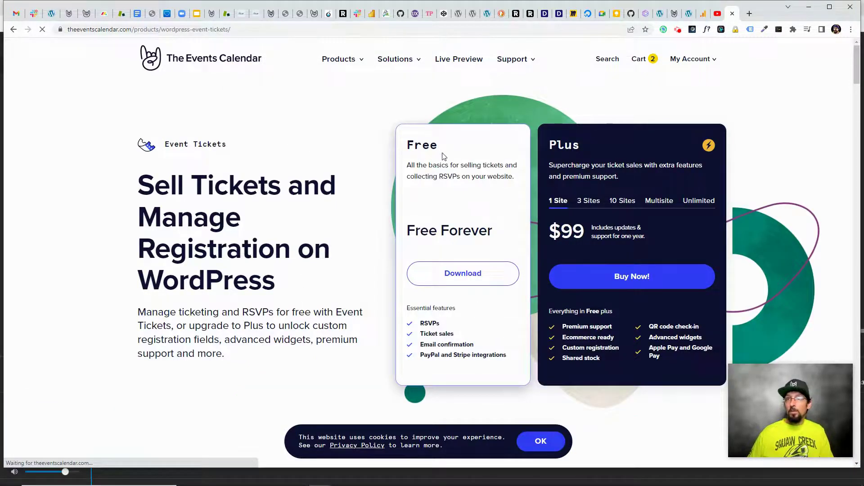
scroll(468, 292, down, 1)
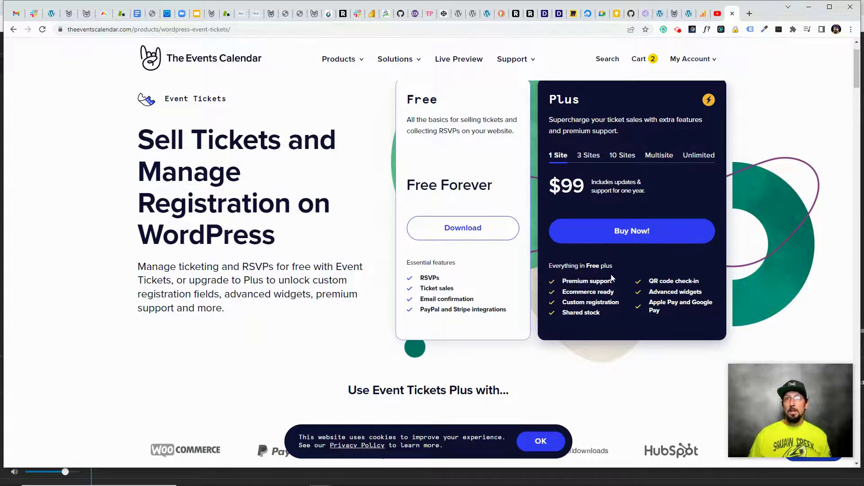
scroll(608, 260, down, 1)
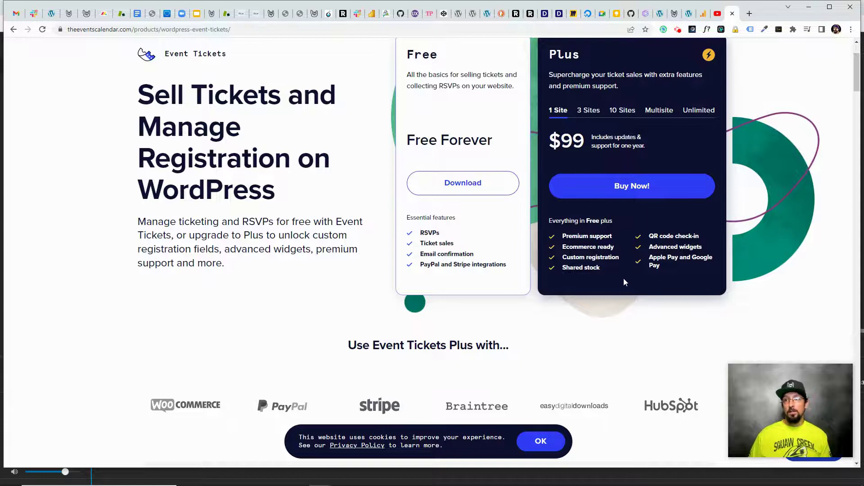
scroll(336, 322, down, 3)
scroll(450, 293, up, 3)
scroll(563, 266, up, 1)
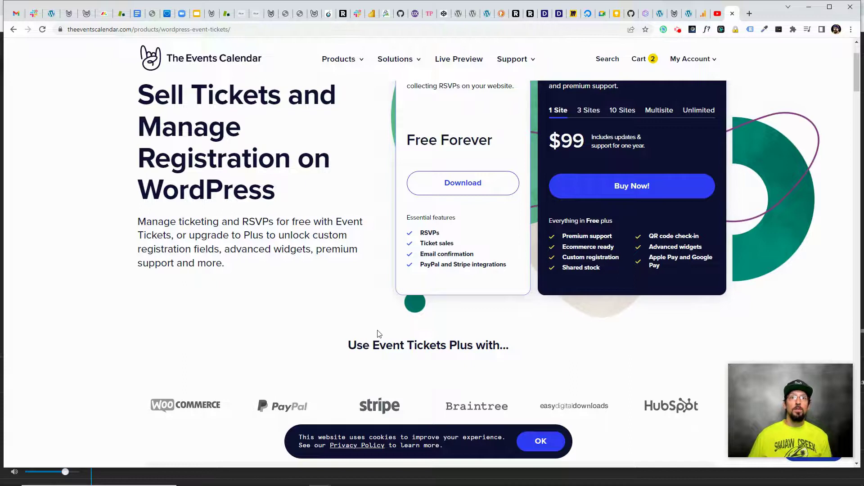
scroll(380, 324, up, 2)
mouse_move(340, 64)
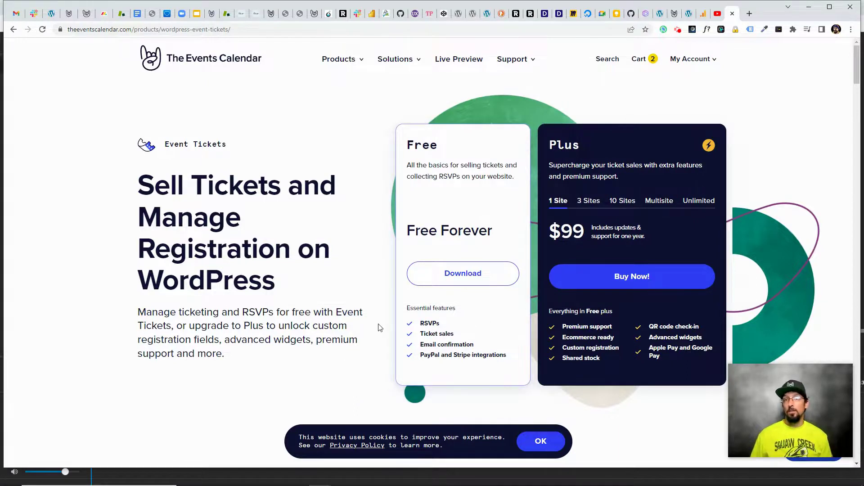
scroll(378, 328, down, 15)
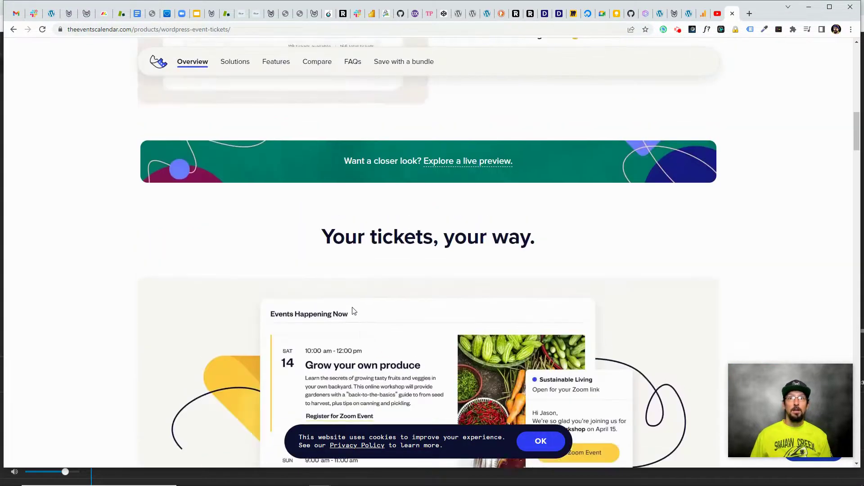
scroll(351, 304, up, 5)
scroll(161, 253, up, 4)
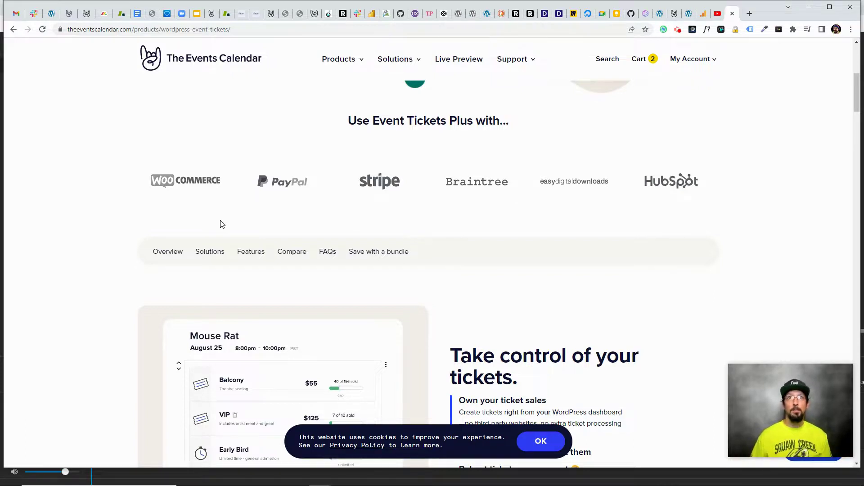
mouse_move(501, 66)
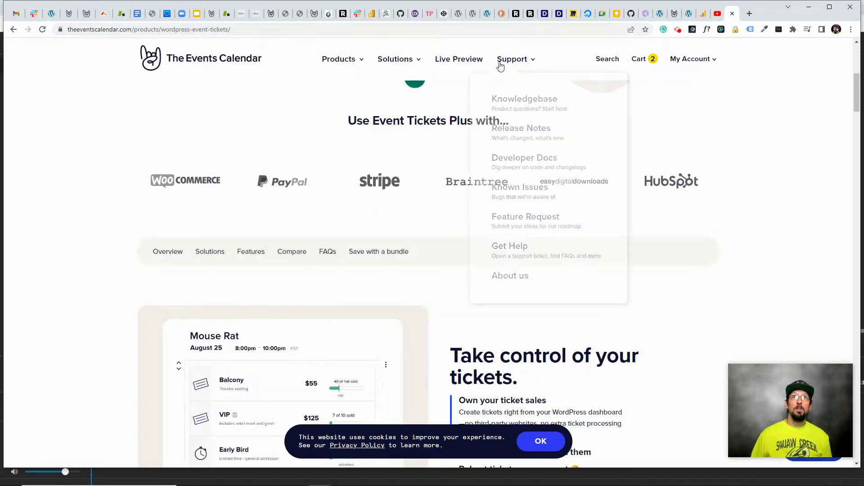